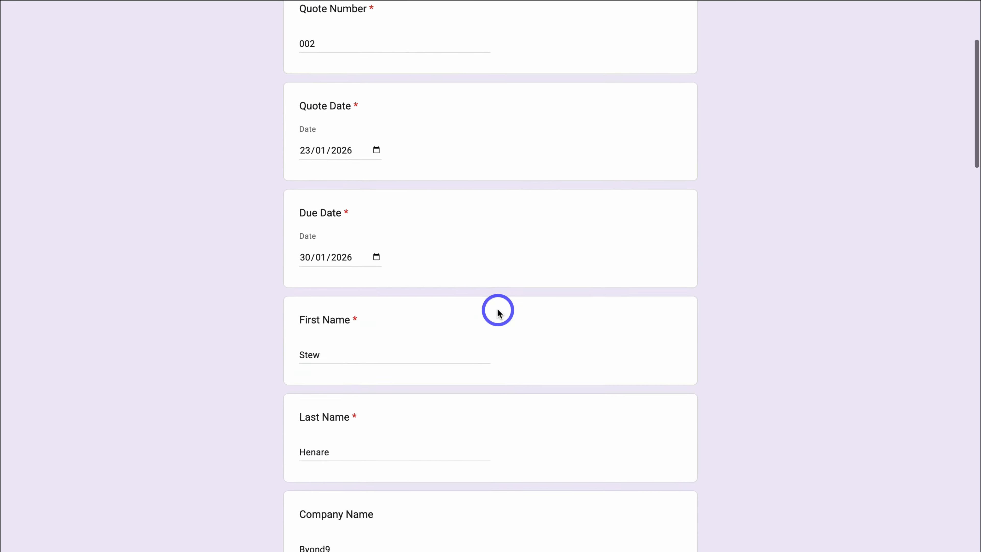
Step: Review the prefilled New Quote form, from the quote number and dates down through the customer's details
scroll(498, 311, "up", 6)
scroll(497, 311, "up", 5)
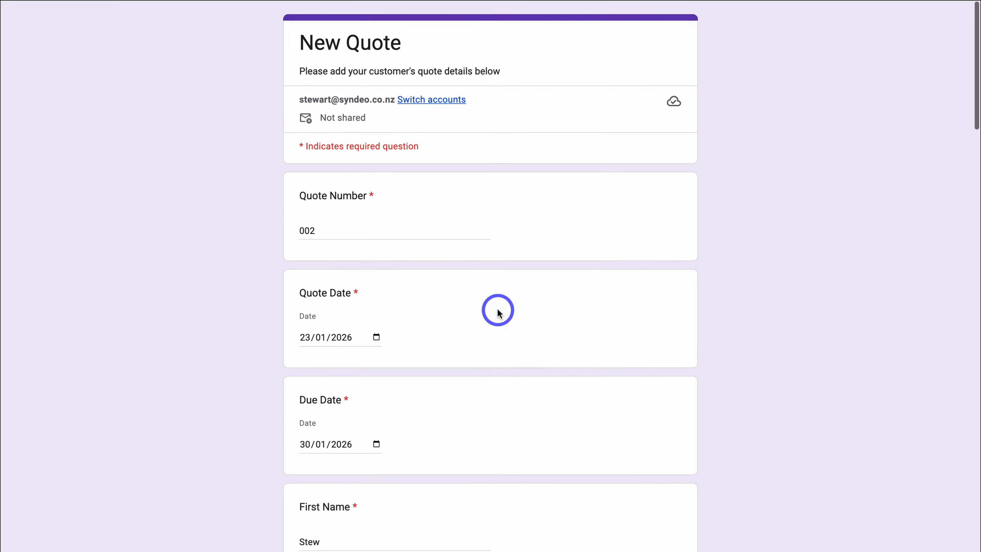
scroll(422, 317, "down", 20)
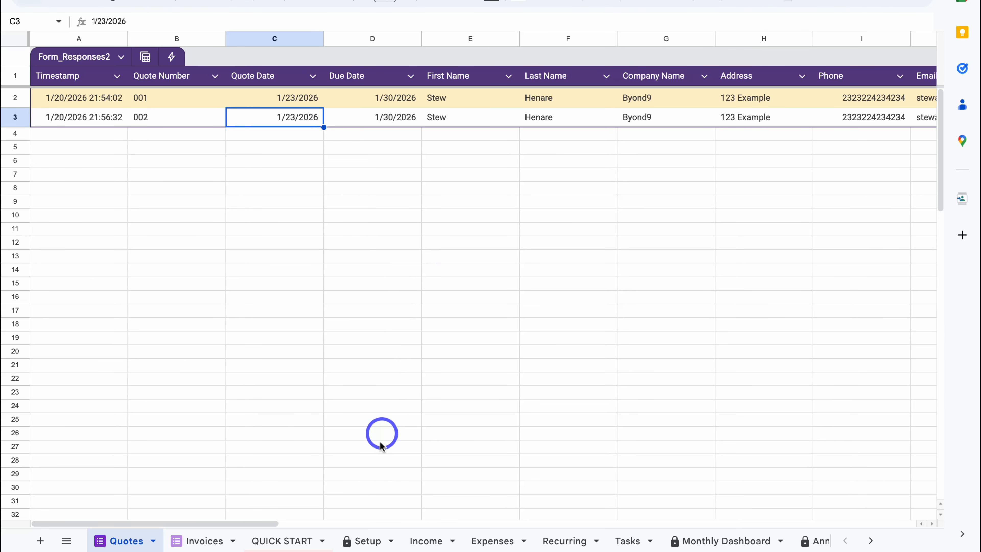
Step: Examine the invoice and quote settings on the Setup sheet, including the invoices folder link and the quote form link
left_click(365, 541)
scroll(495, 444, "right", 10)
scroll(495, 448, "down", 4)
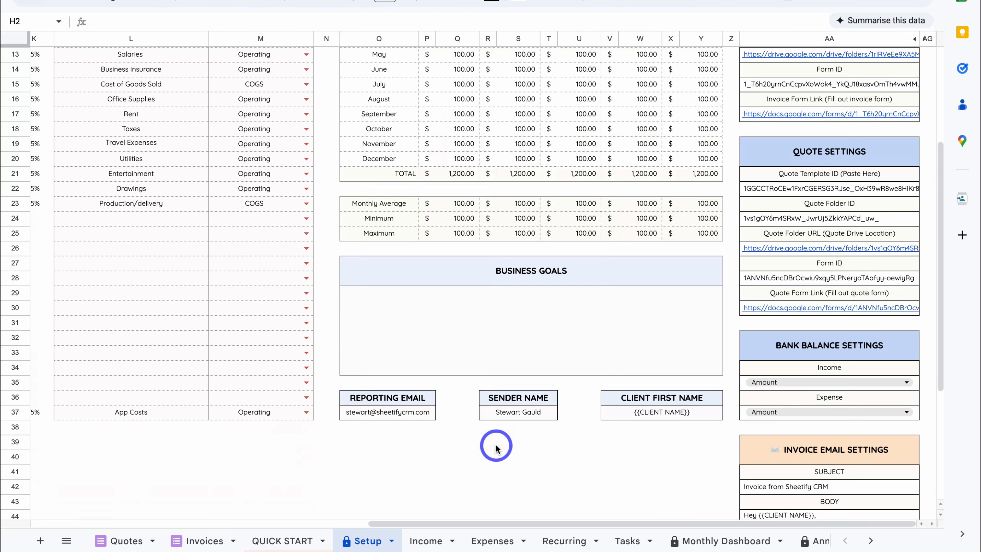
scroll(496, 448, "up", 4)
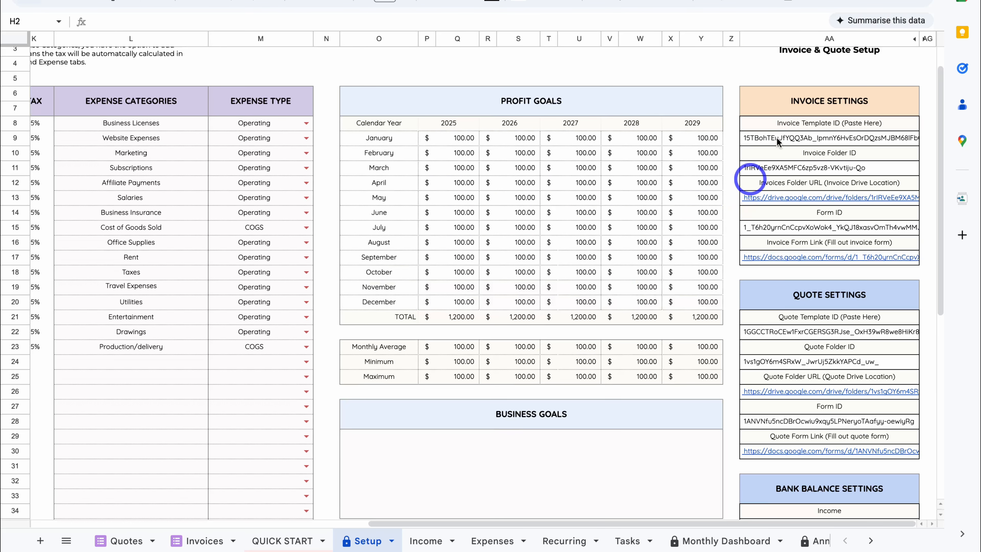
scroll(802, 115, "up", 1)
scroll(803, 115, "down", 4)
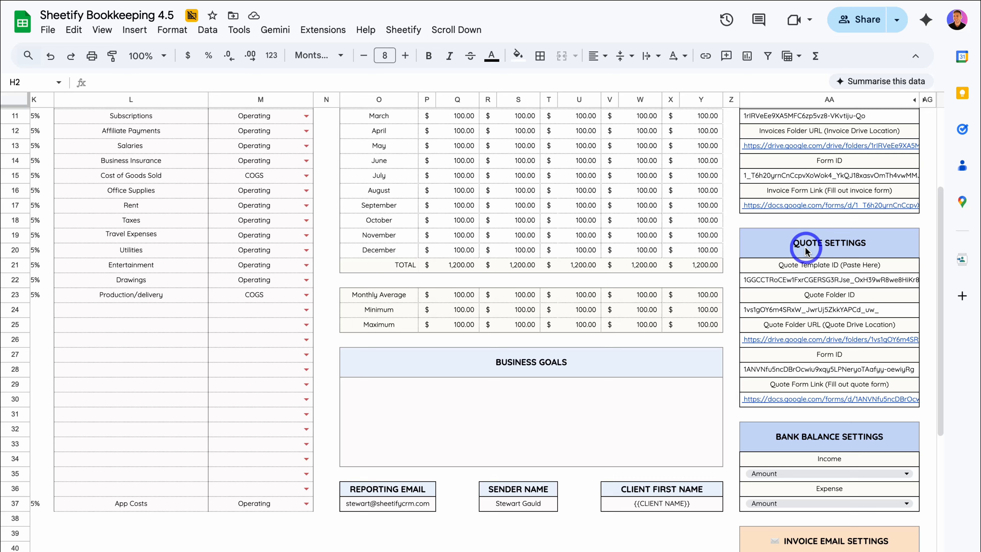
scroll(812, 328, "up", 2)
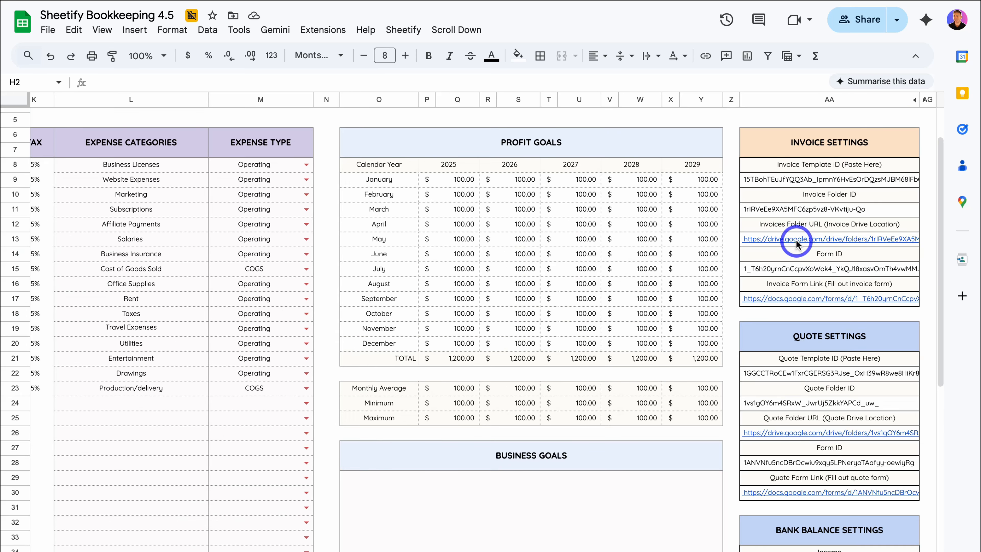
mouse_move(794, 245)
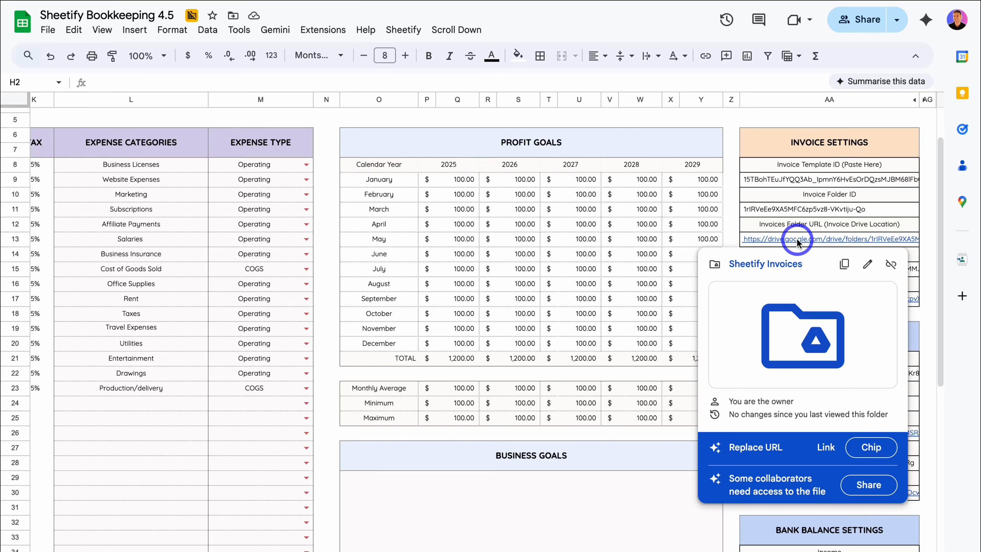
scroll(682, 494, "down", 2)
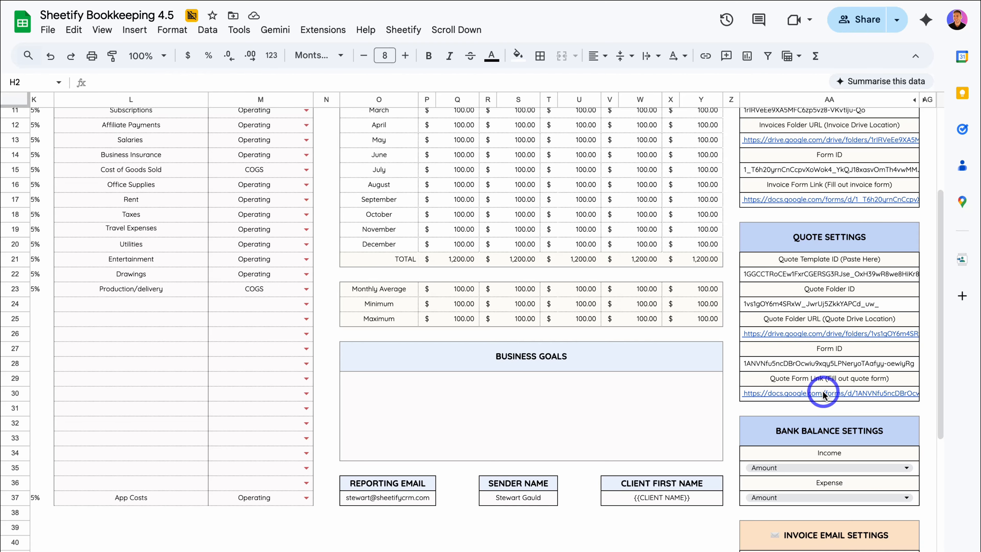
mouse_move(823, 394)
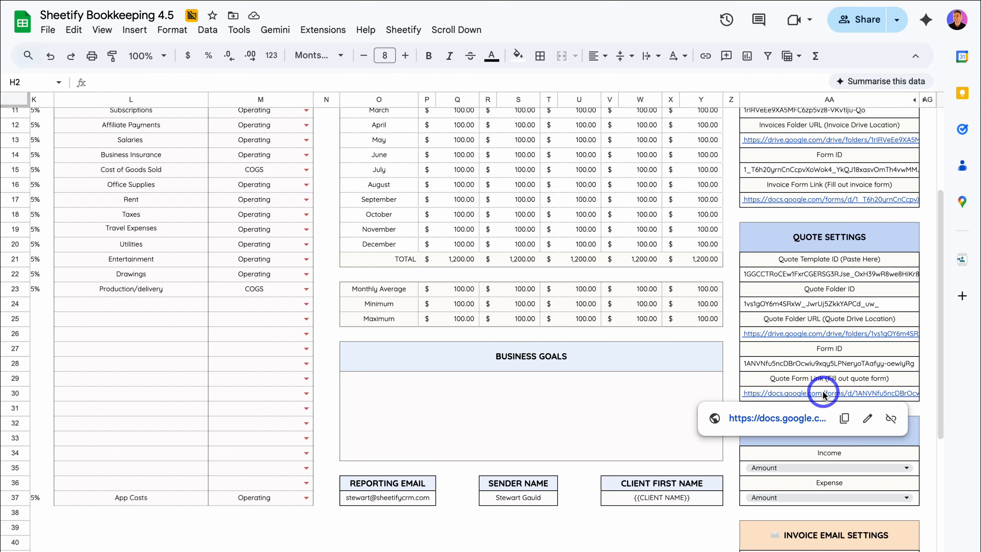
mouse_move(809, 204)
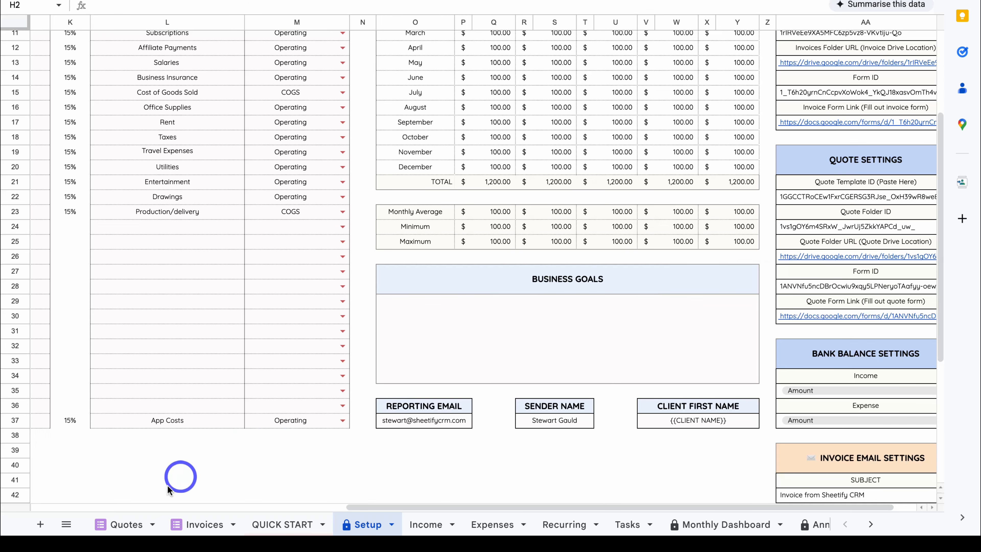
Step: Send the quote in row 3 of the Quotes sheet to the customer's email and confirm the sending
left_click(126, 526)
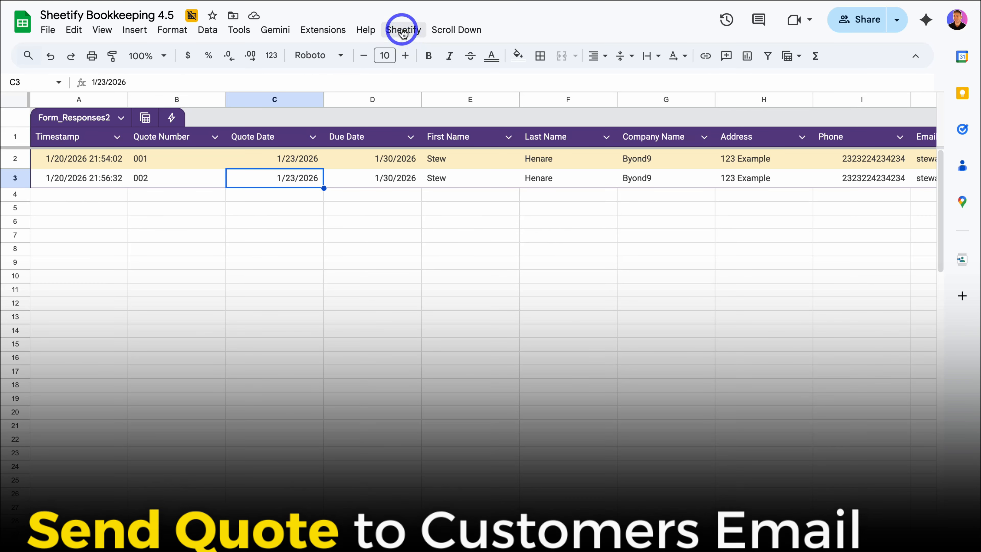
left_click(403, 31)
mouse_move(472, 198)
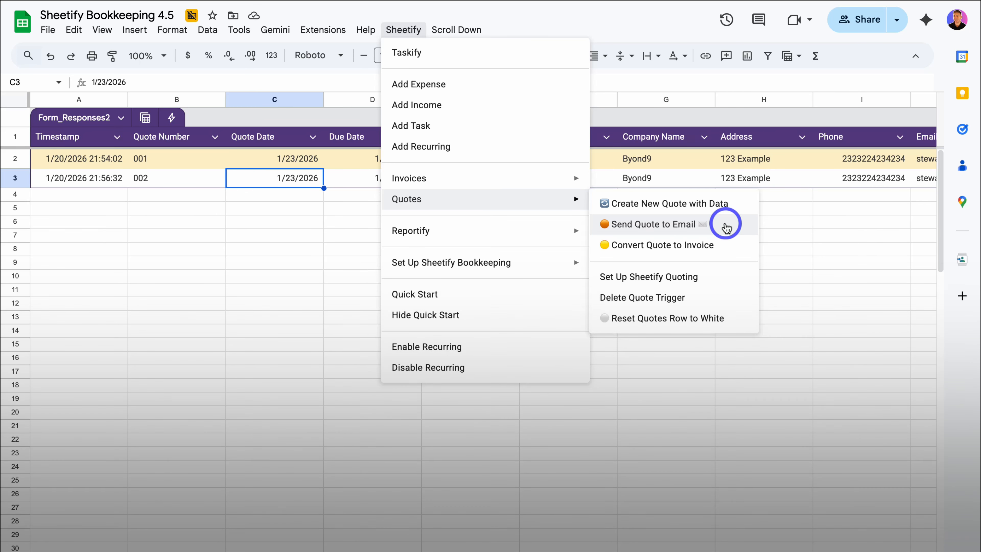
scroll(875, 182, "right", 3)
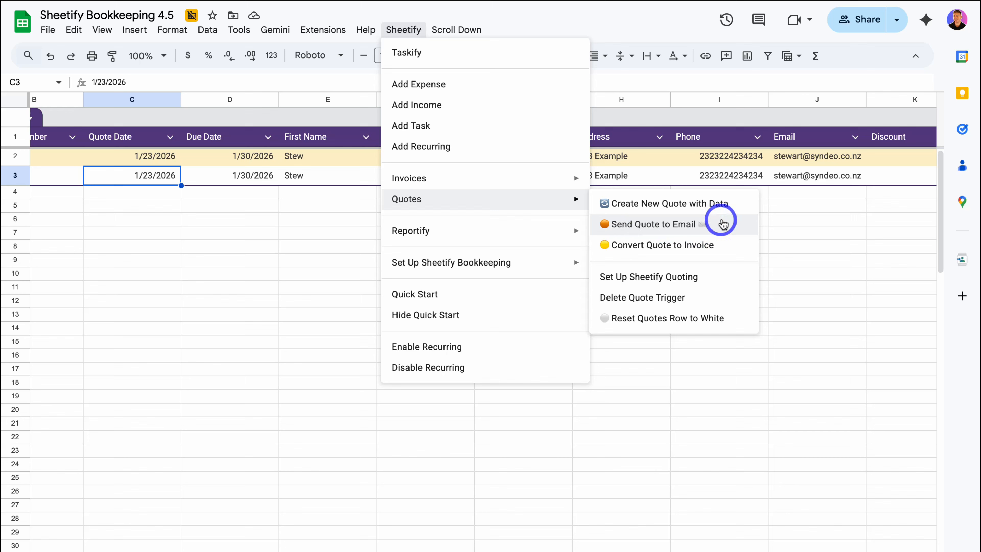
left_click(714, 224)
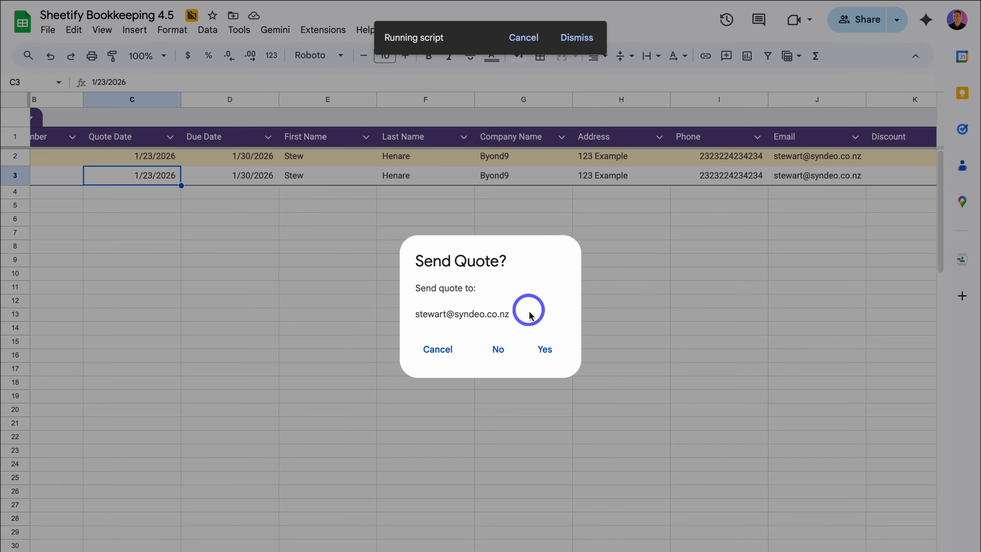
left_click(544, 348)
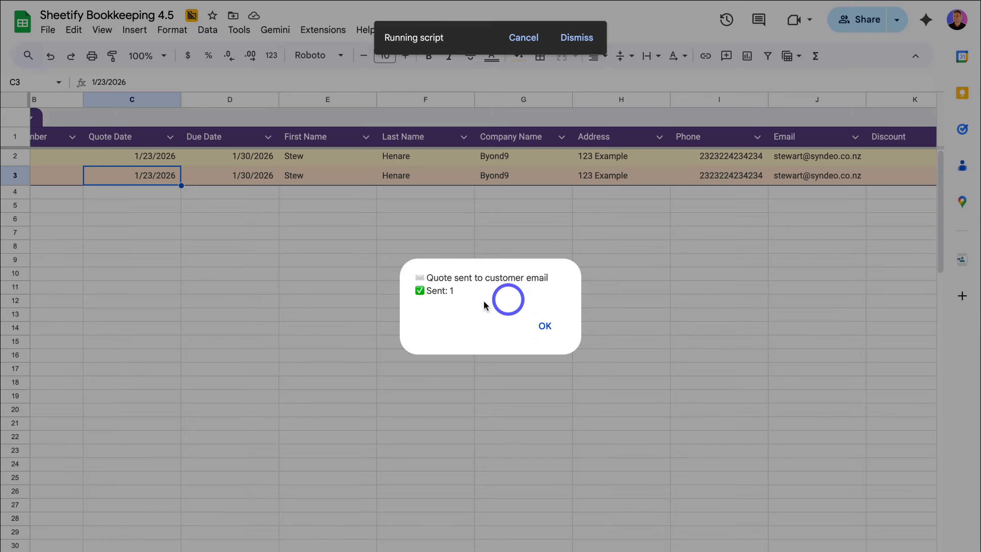
left_click(543, 325)
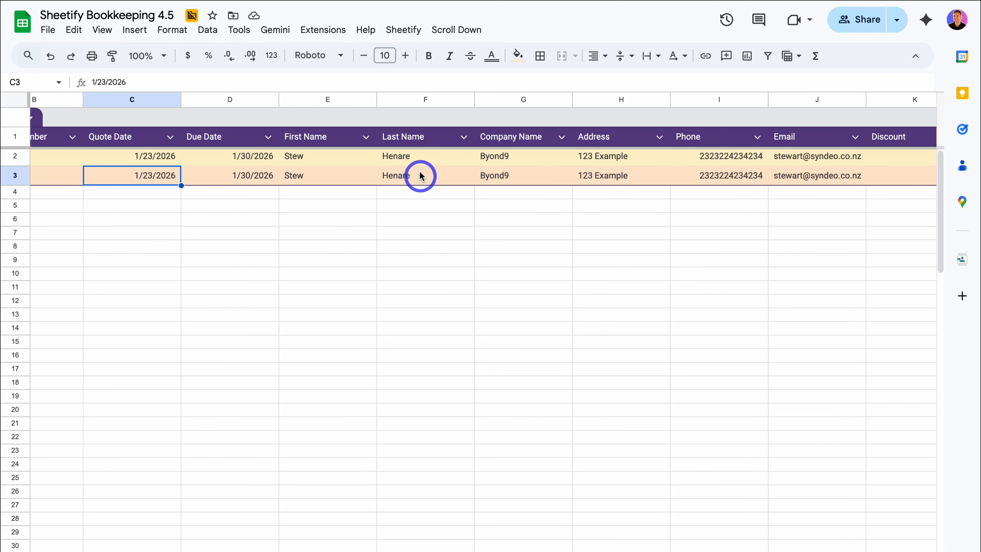
Step: Examine the Sheetify commands for quotes and invoices, and the colour-coded rows on the Invoices sheet
left_click(401, 31)
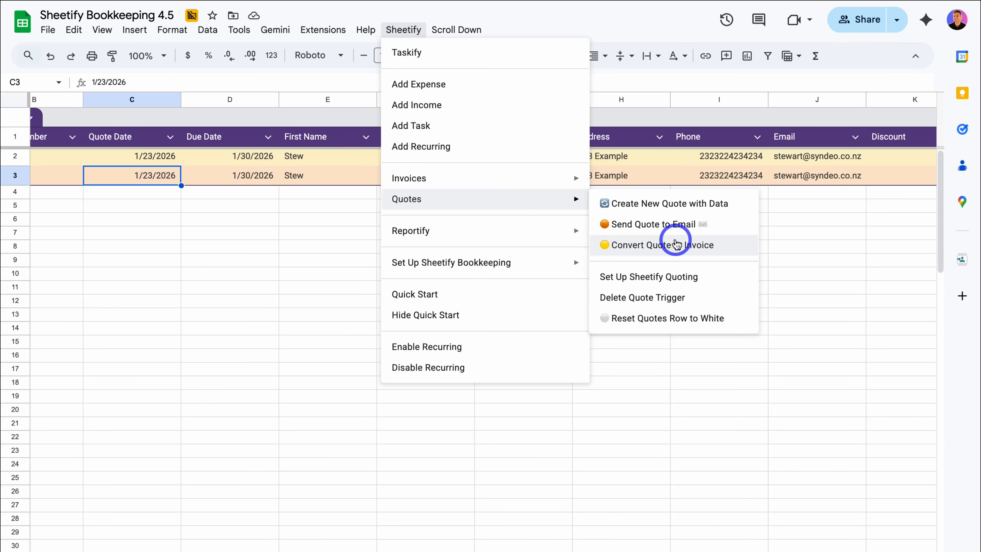
mouse_move(556, 177)
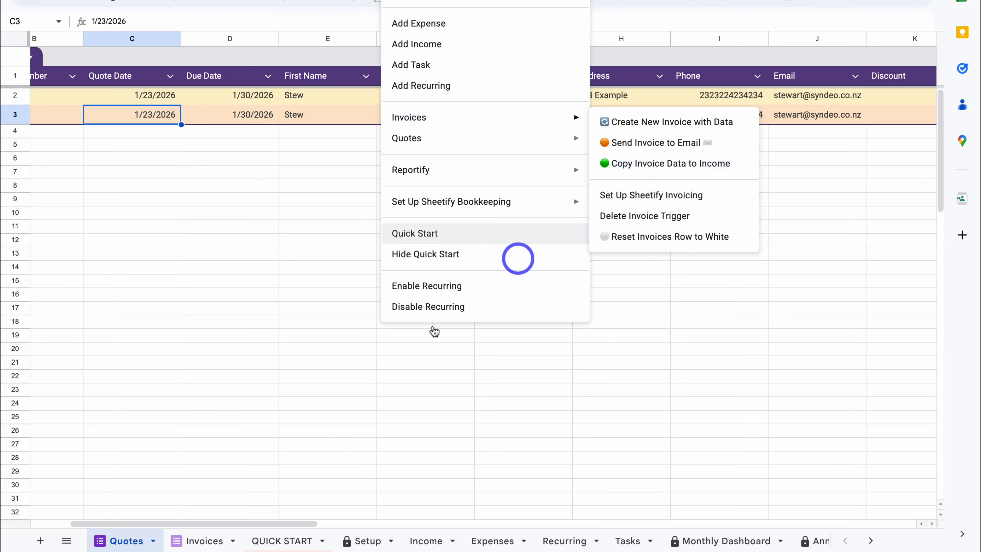
left_click(386, 436)
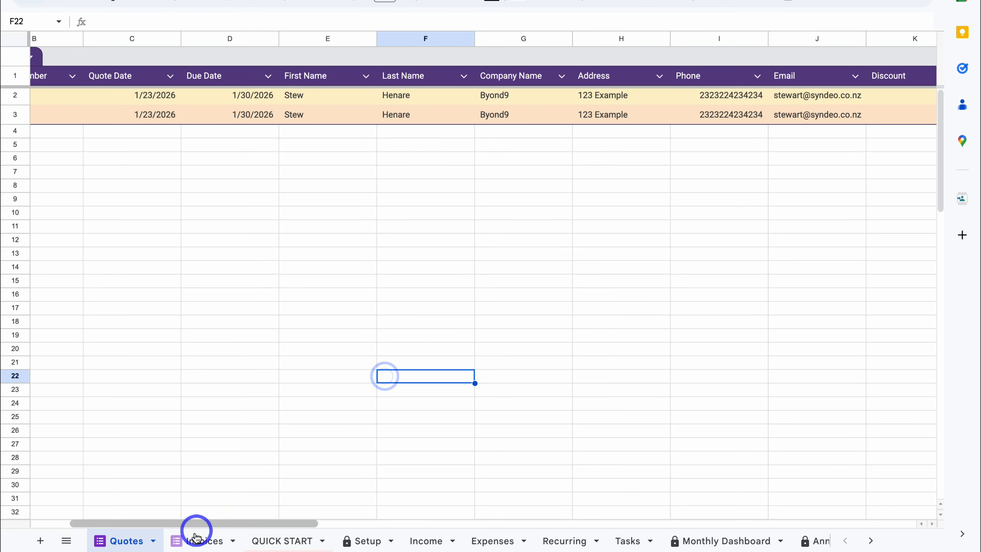
left_click(193, 543)
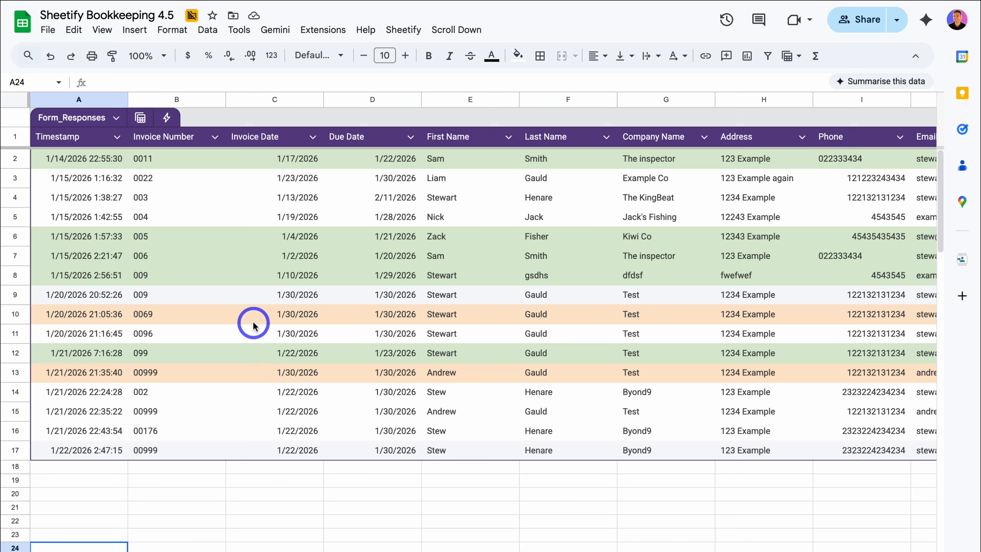
left_click(235, 237)
left_click(406, 31)
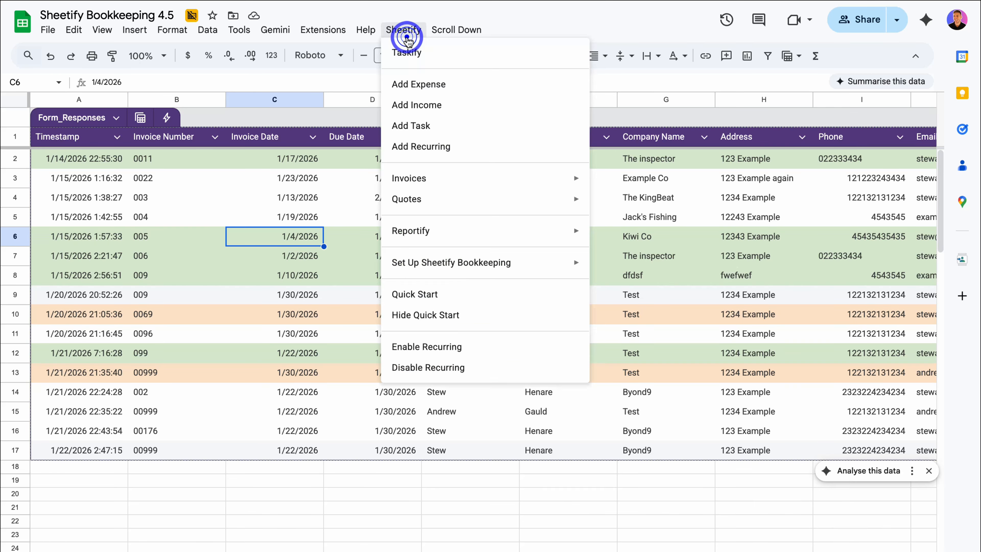
mouse_move(491, 180)
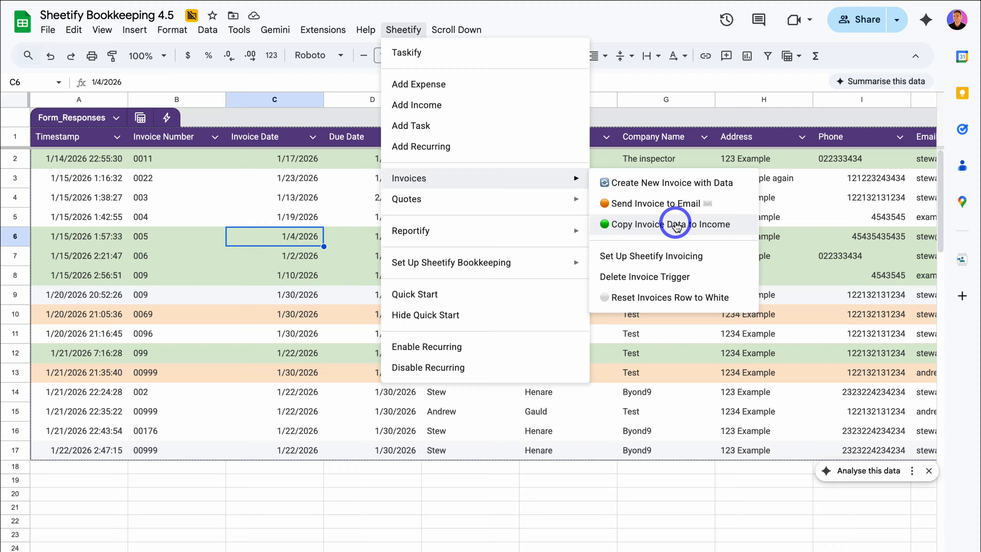
left_click(301, 253)
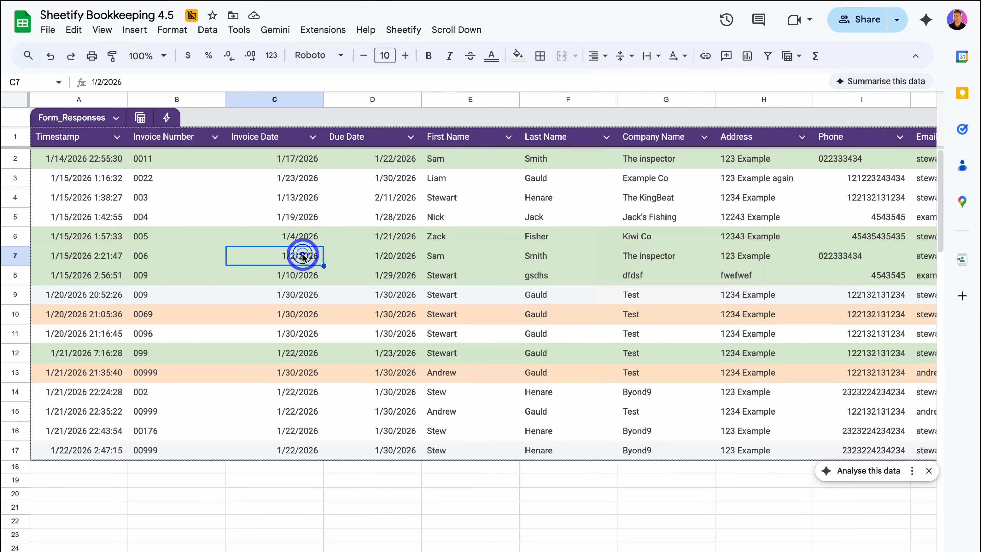
Step: Return to the Quotes sheet and open the "Quote from Sheetify CRM" email in Gmail to check its PDF attachment
left_click(127, 541)
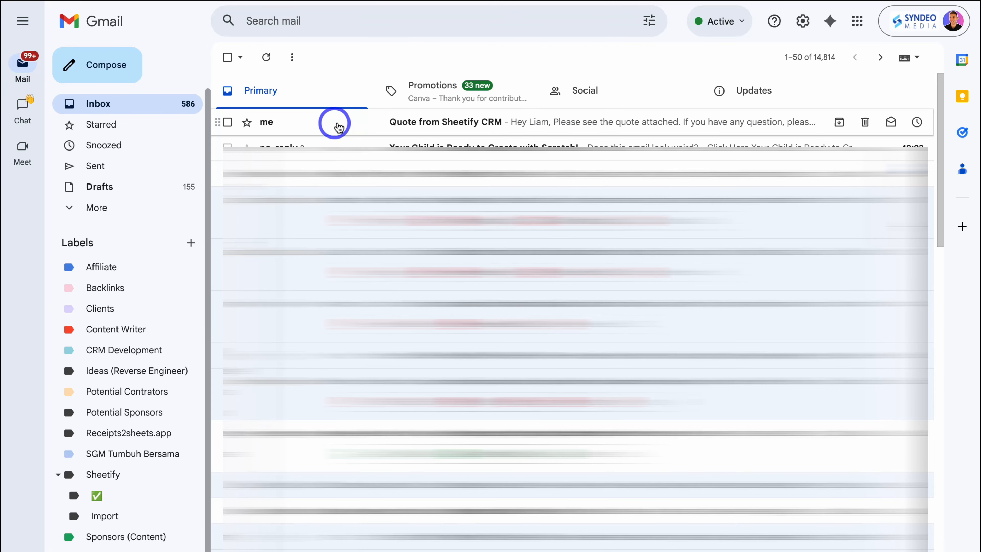
left_click(350, 123)
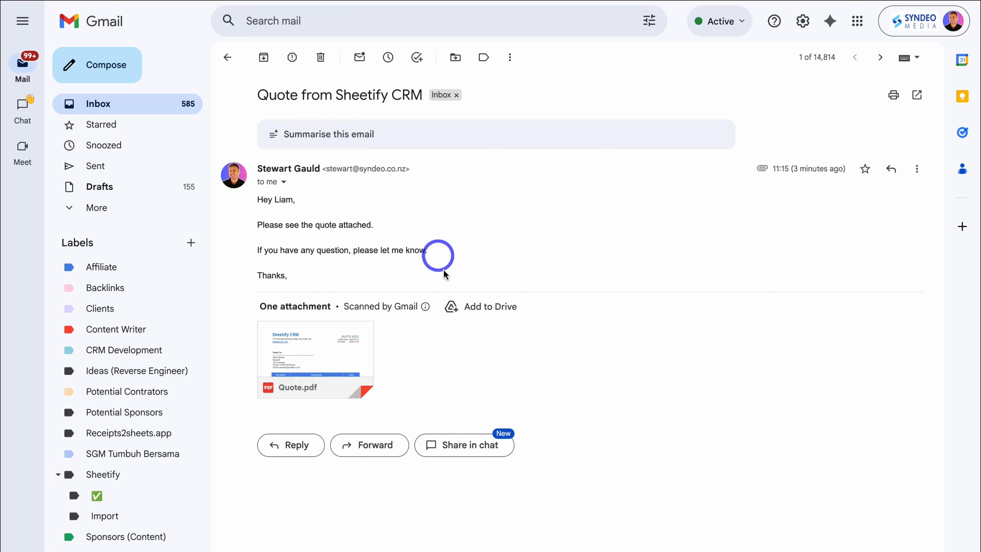
mouse_move(363, 359)
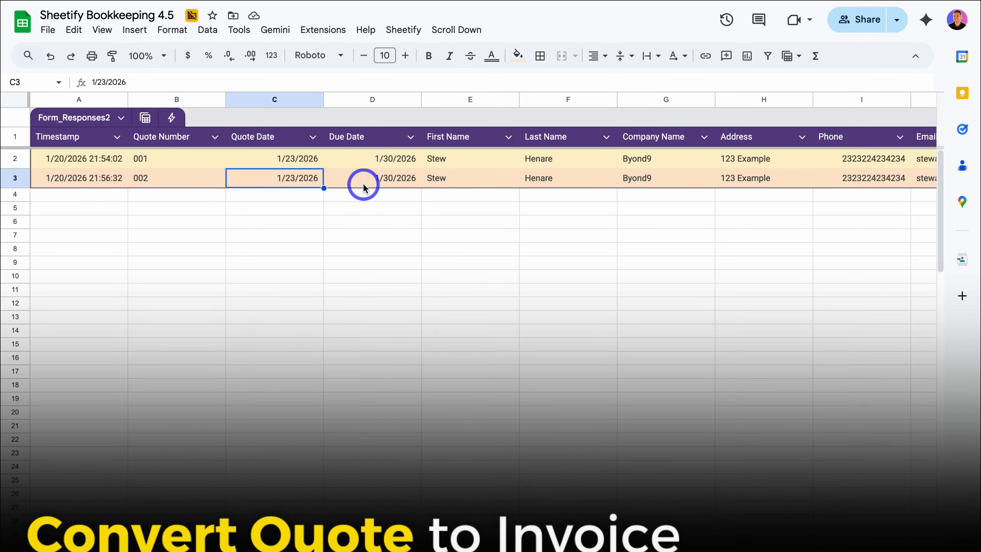
Step: Convert the quote in row 3 of the Quotes sheet to an invoice, opening the prefilled New Invoice form
left_click(368, 181)
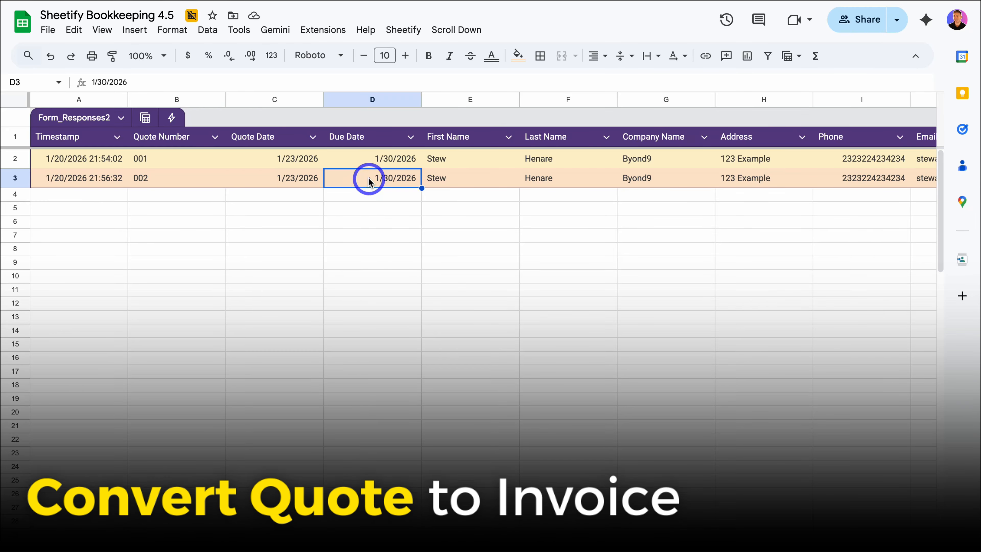
left_click(584, 181)
left_click(220, 181)
left_click(281, 182)
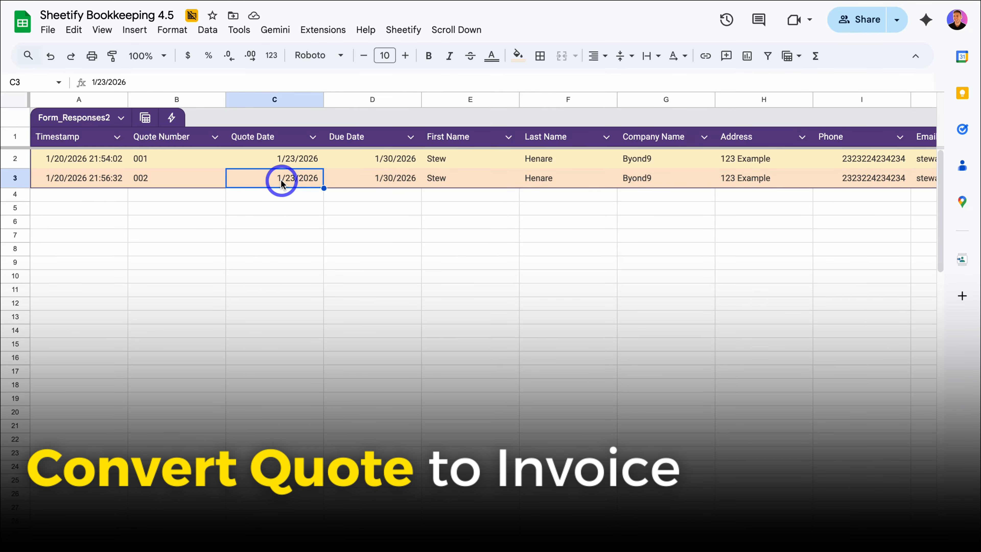
left_click(404, 30)
mouse_move(481, 200)
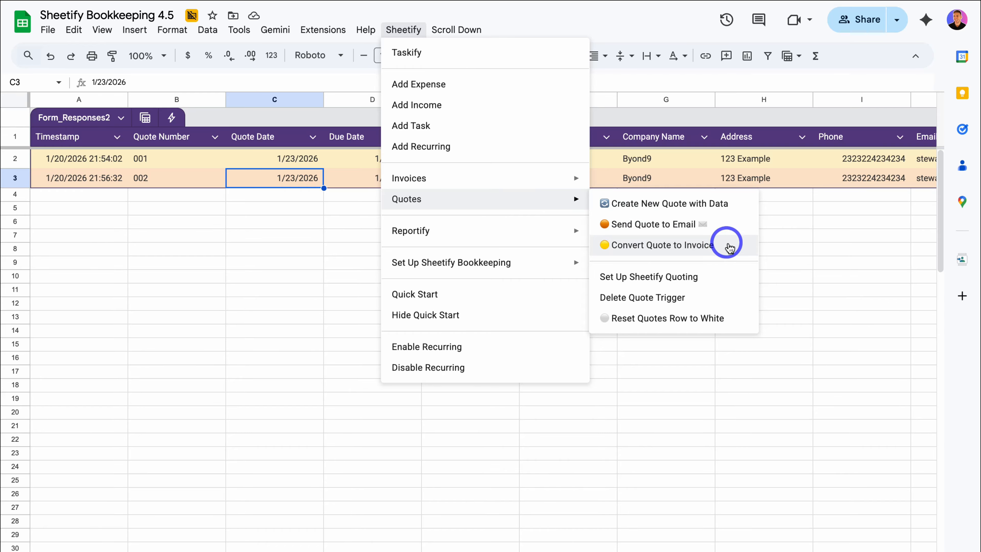
left_click(729, 246)
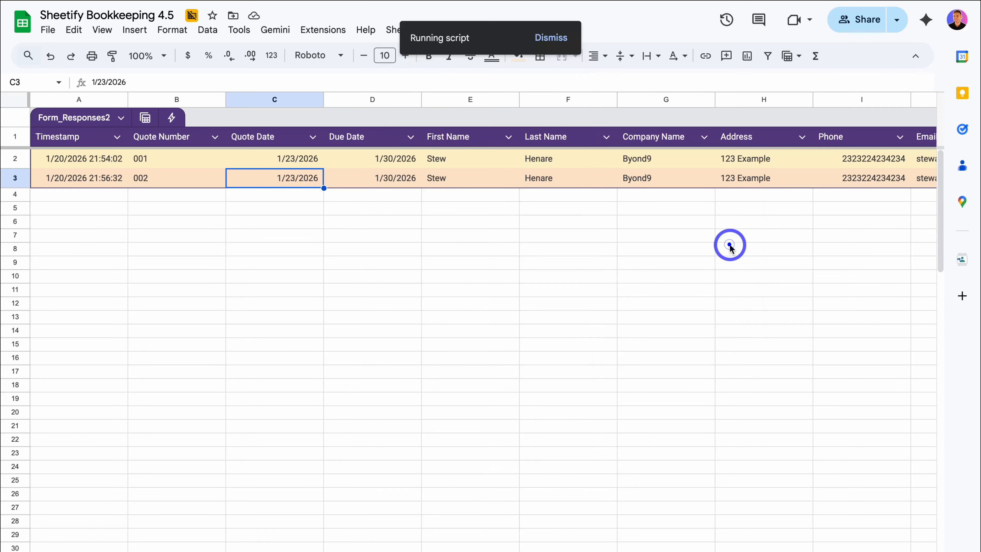
left_click(561, 332)
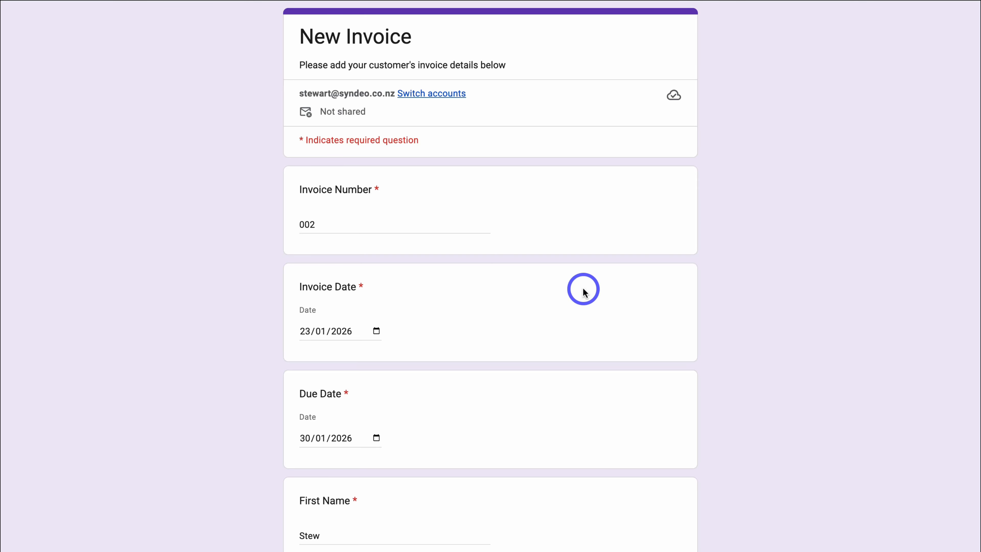
Step: Review the prefilled New Invoice form and replace the price1 value of the Google Ads item
scroll(556, 305, "down", 20)
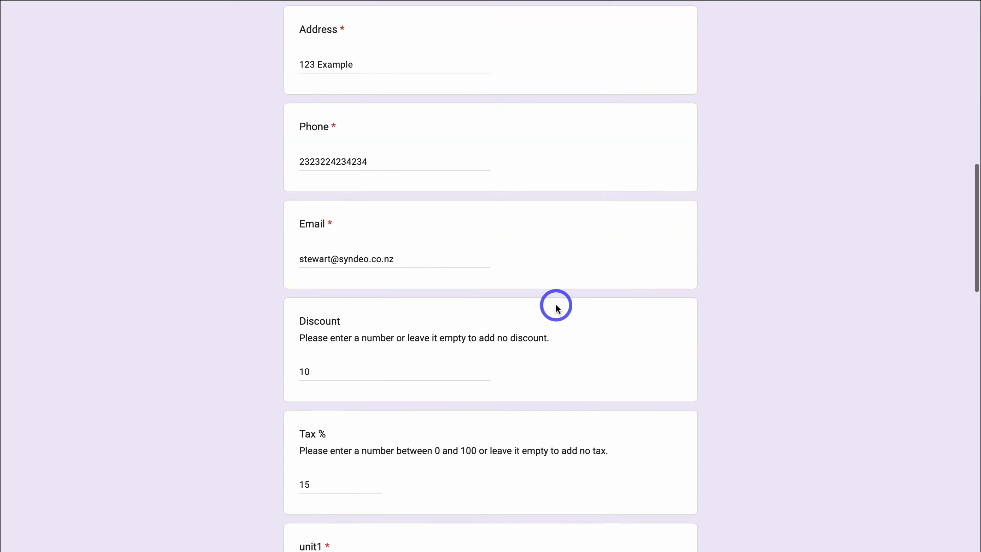
scroll(556, 306, "down", 7)
scroll(556, 308, "down", 8)
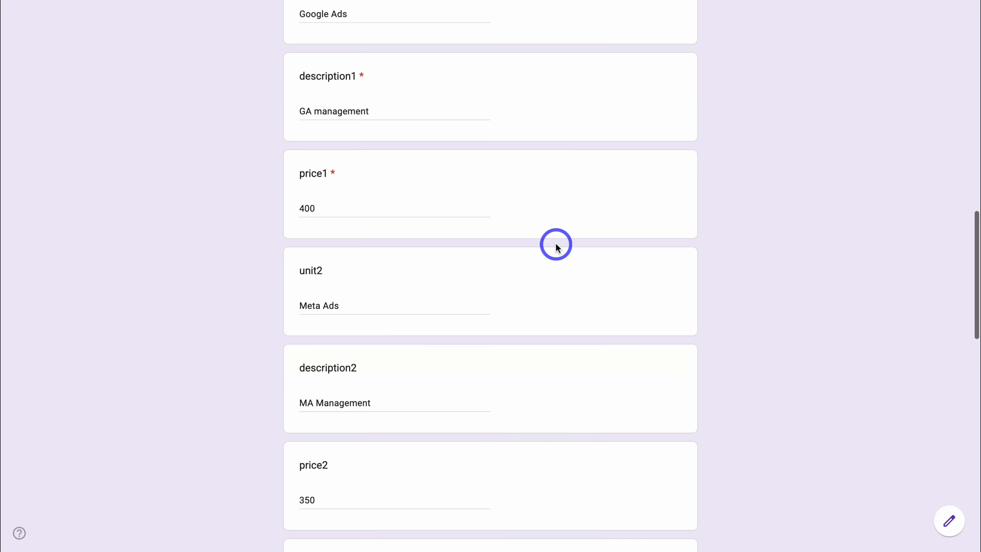
left_click(344, 210)
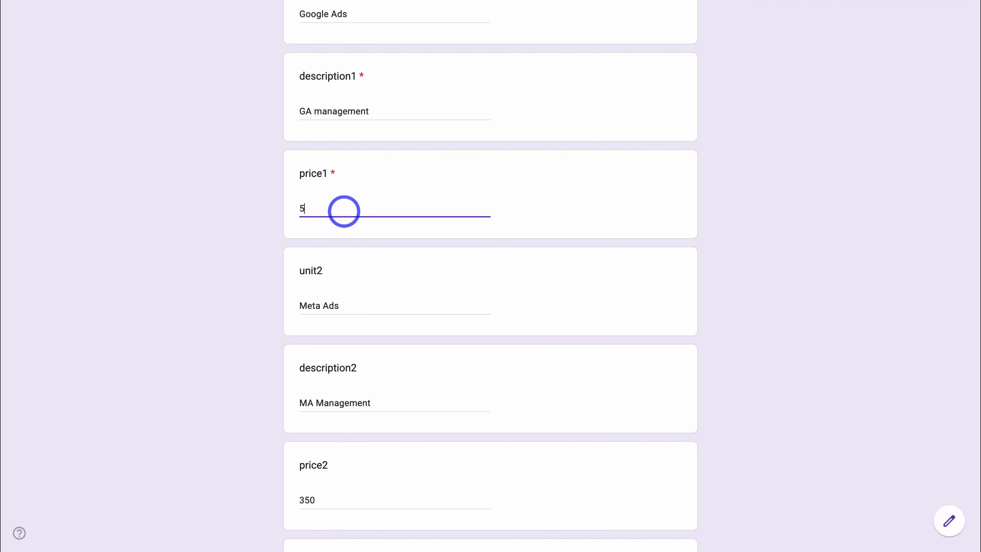
scroll(496, 248, "down", 20)
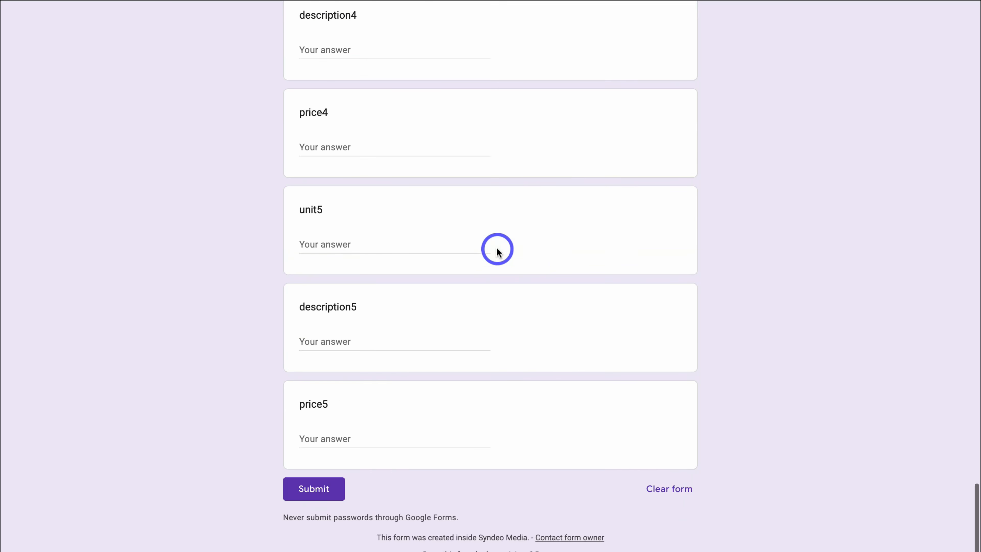
Step: Submit the completed New Invoice form and close the redirect dialog in the spreadsheet
left_click(303, 494)
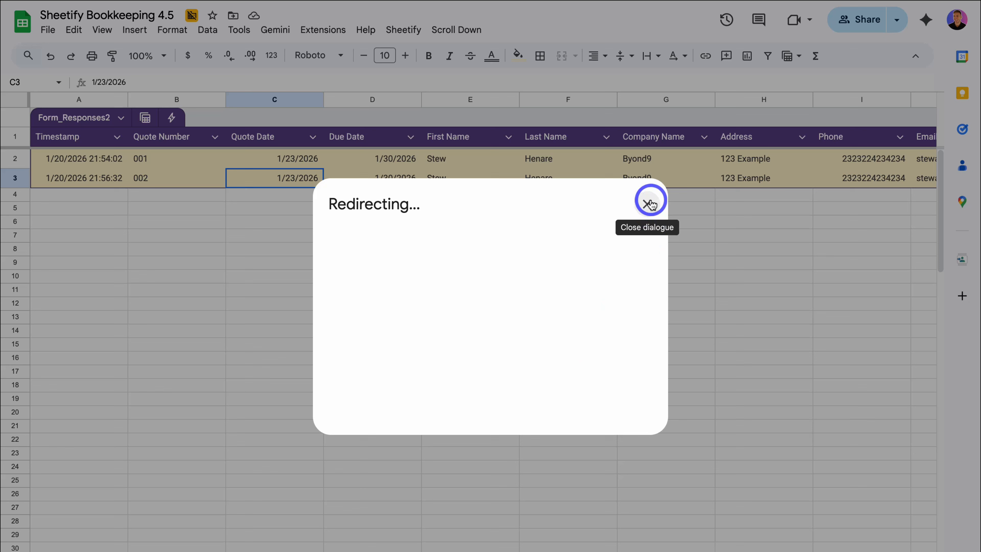
left_click(646, 201)
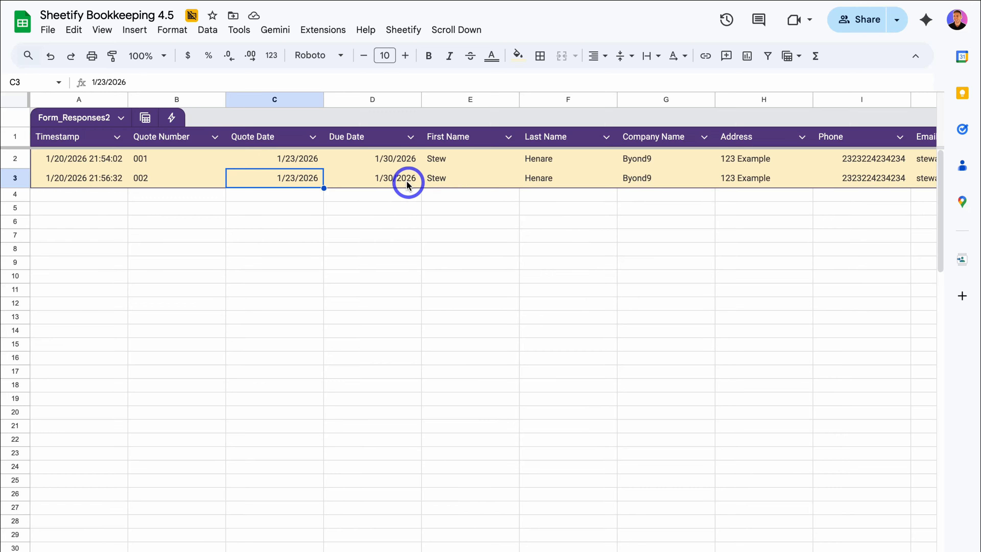
left_click(402, 31)
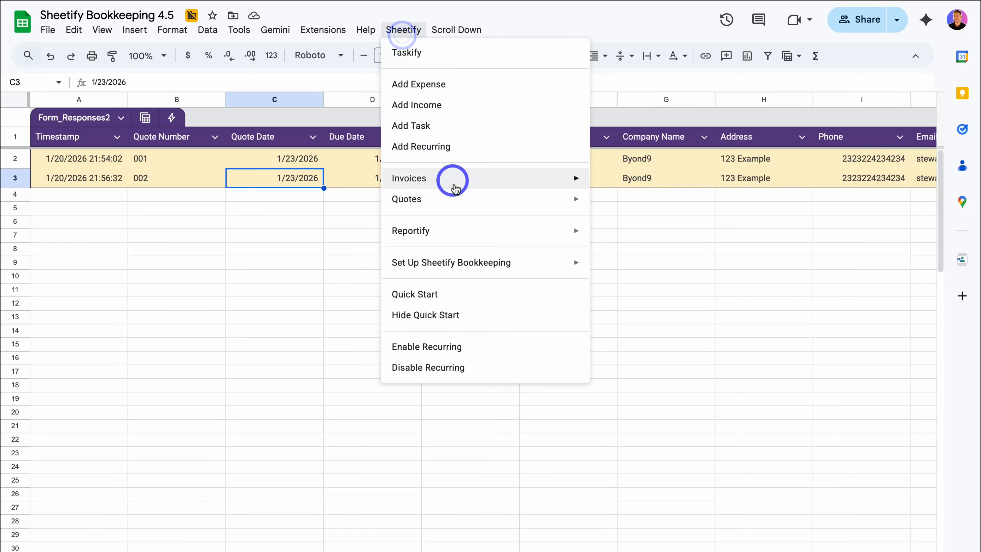
mouse_move(459, 198)
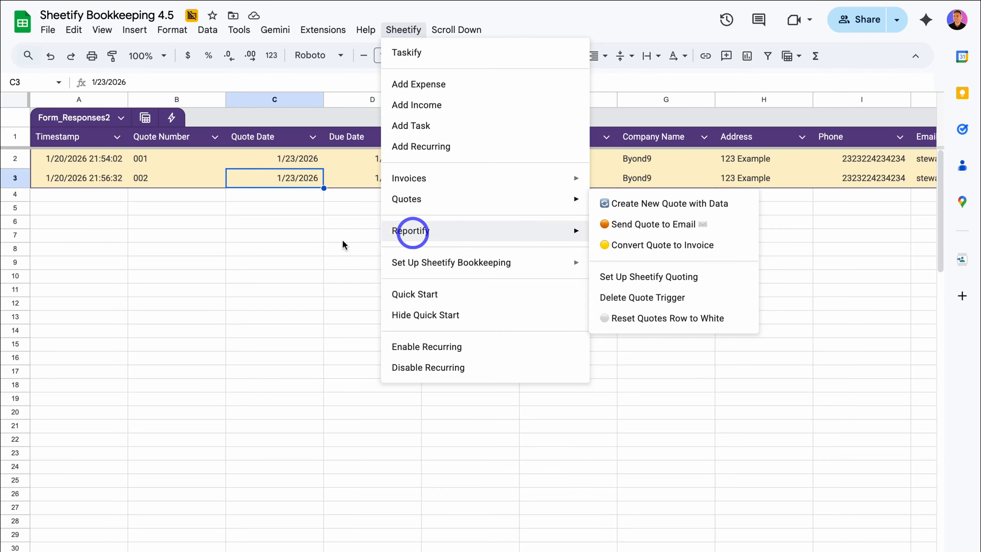
left_click(333, 236)
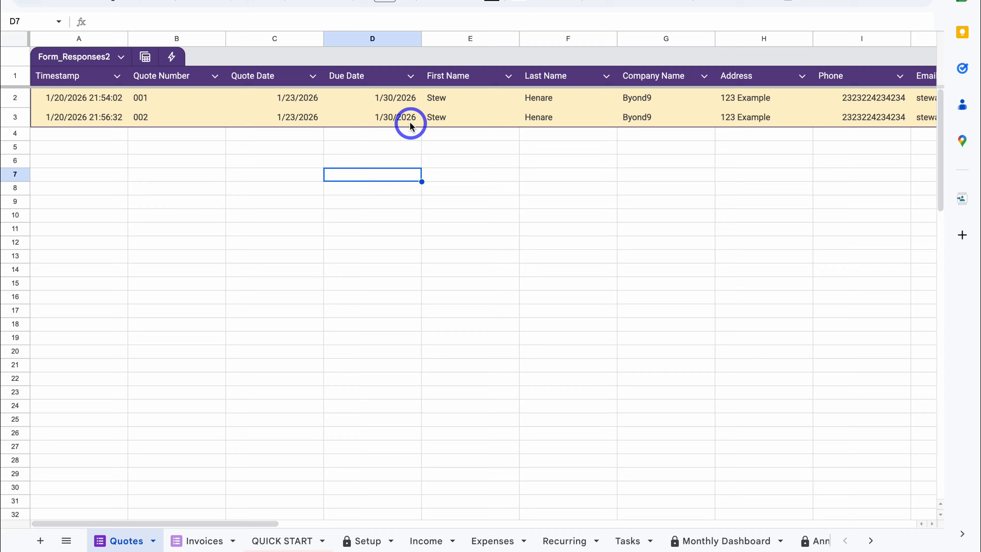
Step: Open the Invoices sheet and check the new invoice in row 18, including its contact, discount, tax and item columns
left_click(181, 541)
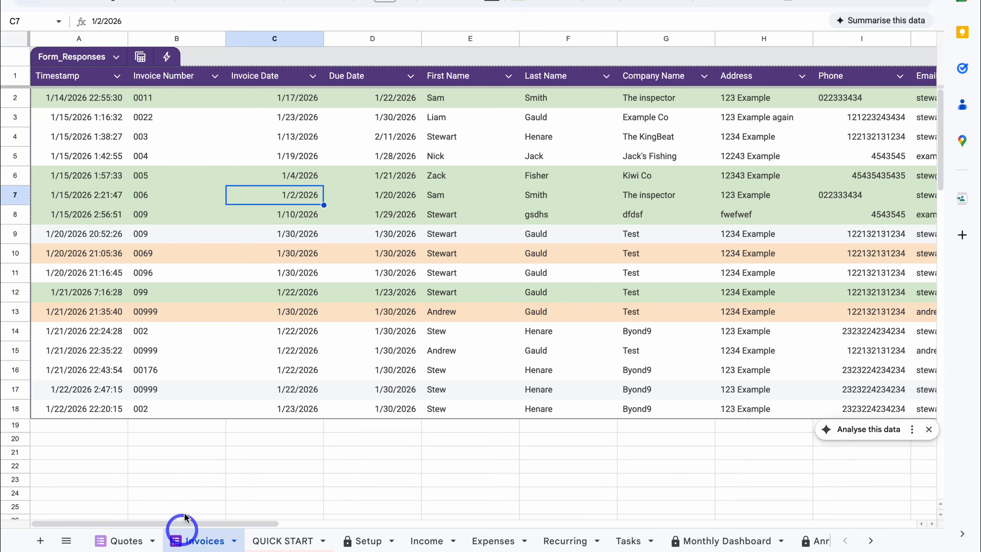
left_click(199, 411)
scroll(310, 419, "right", 10)
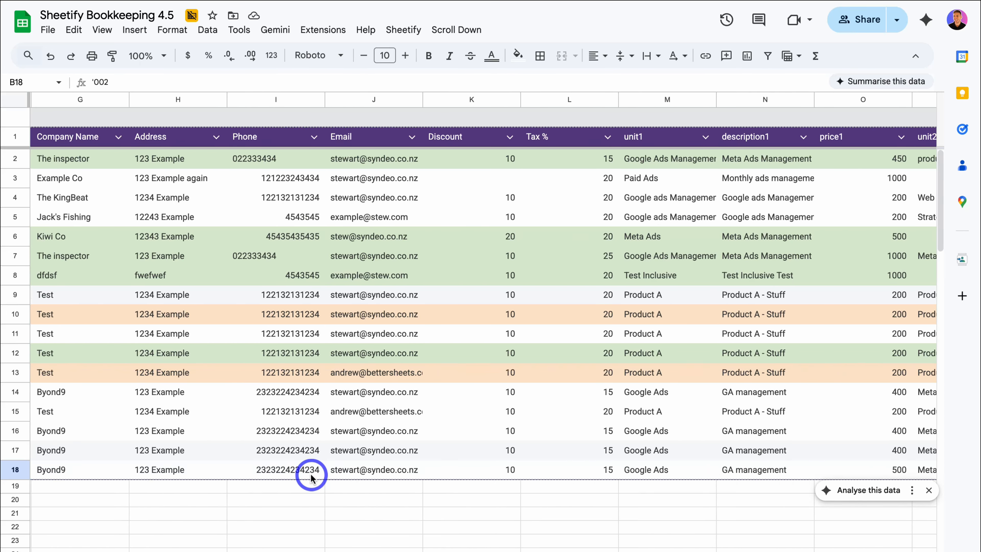
scroll(311, 477, "left", 10)
left_click(287, 474)
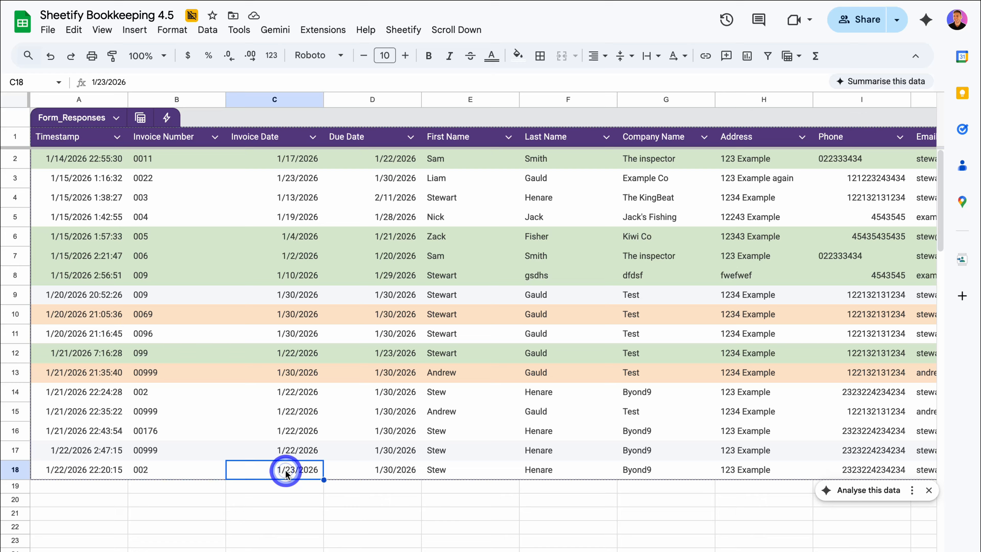
left_click(401, 34)
mouse_move(488, 177)
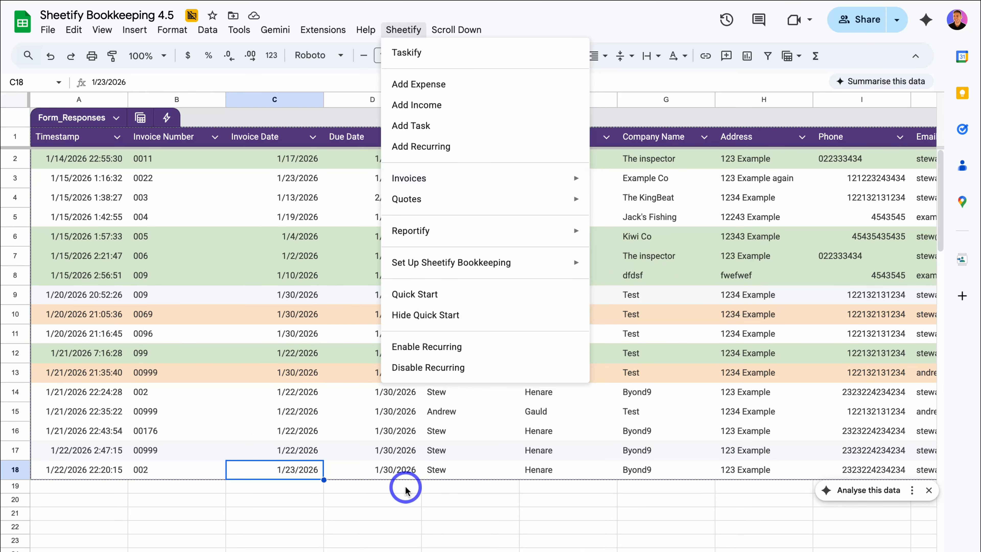
left_click(401, 486)
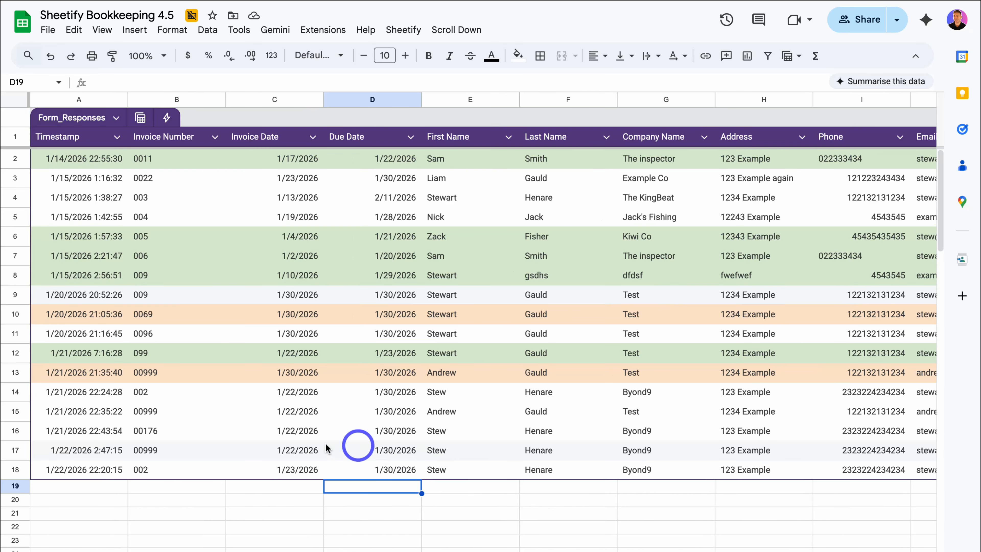
Step: Email the invoices in rows 16 to 18 of the Invoices sheet to the customer as one batch, approving the recipient for each
left_click_drag(331, 428, 337, 476)
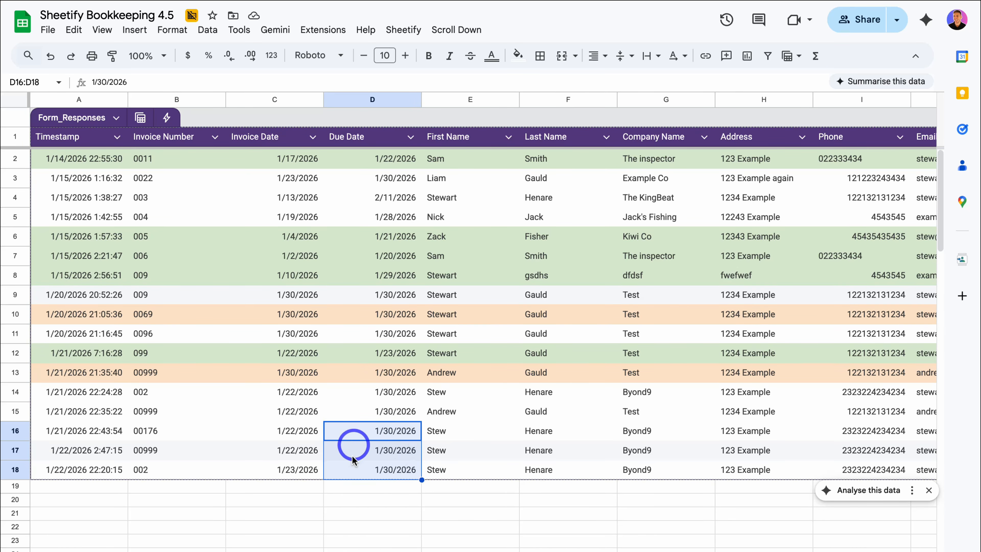
left_click_drag(558, 431, 565, 465)
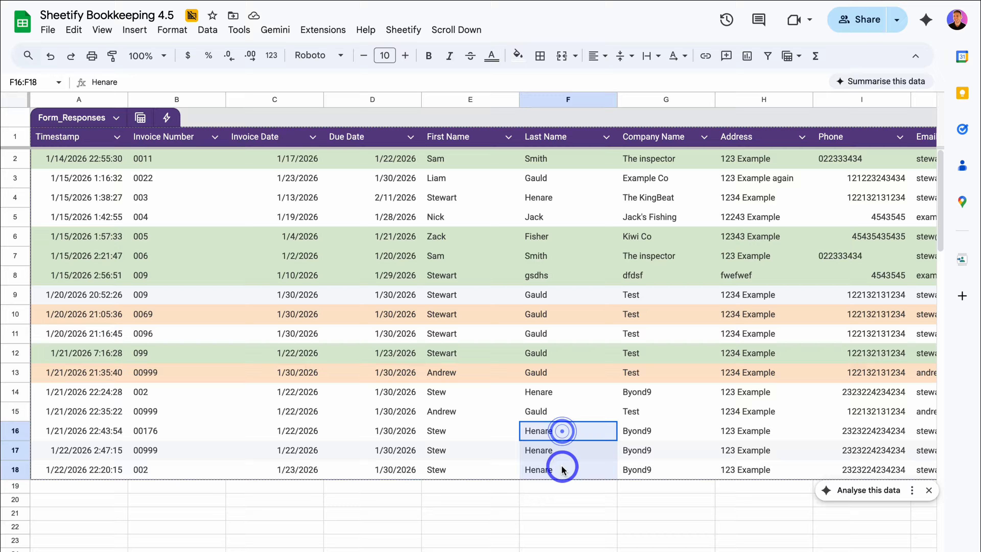
left_click_drag(212, 429, 209, 469)
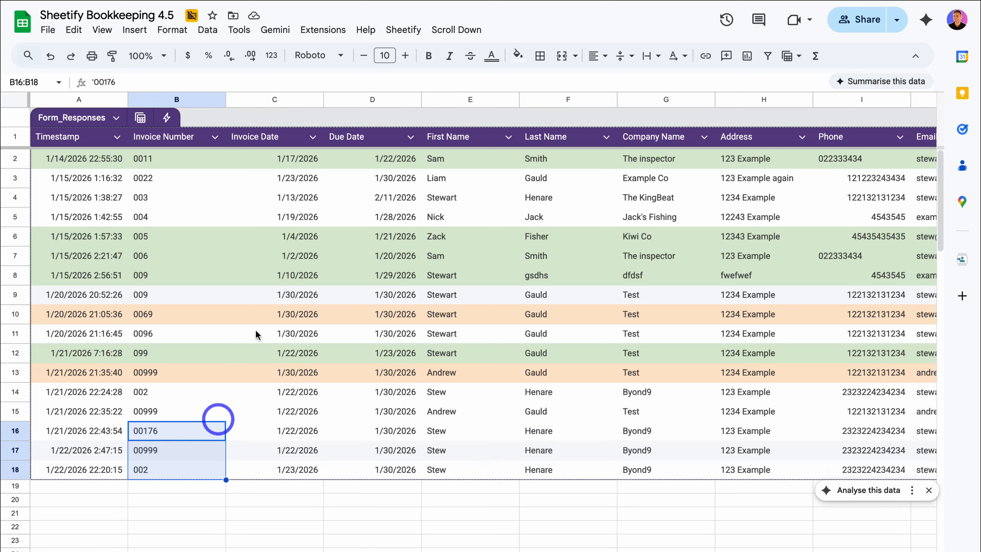
left_click(412, 34)
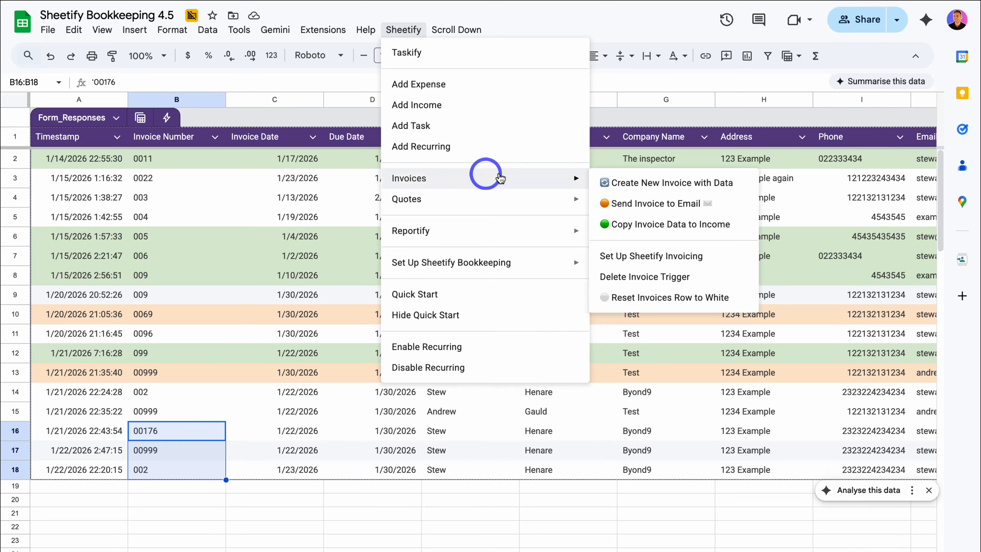
left_click(725, 198)
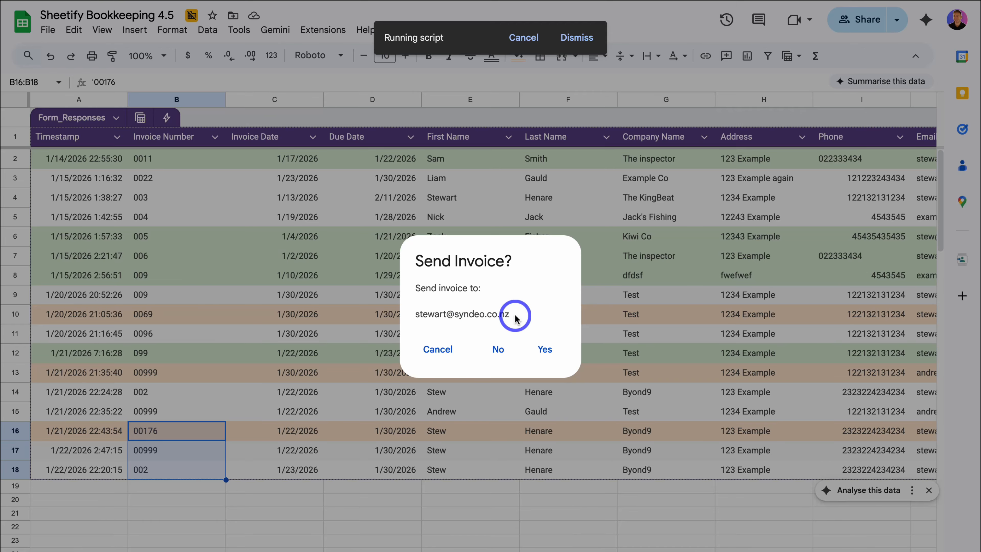
left_click(545, 349)
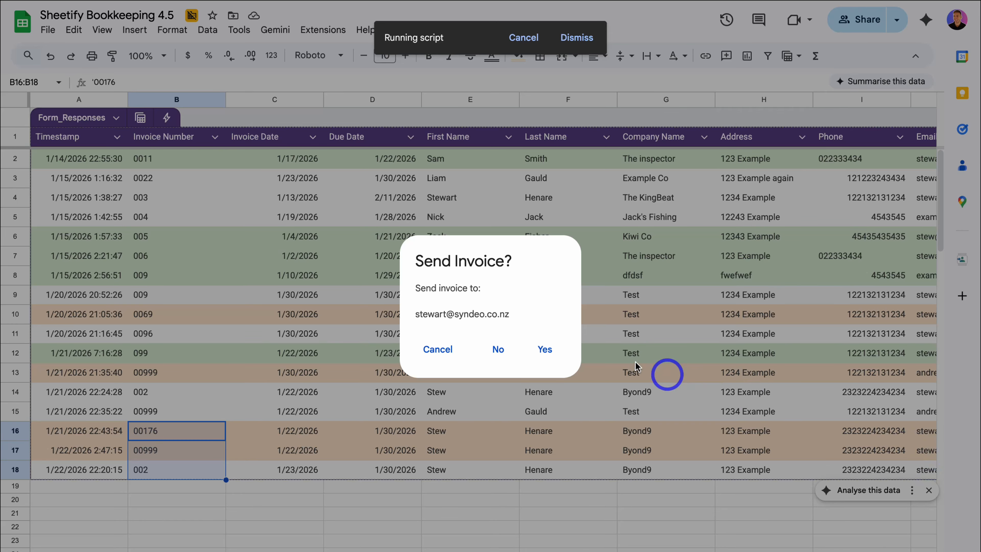
left_click(545, 350)
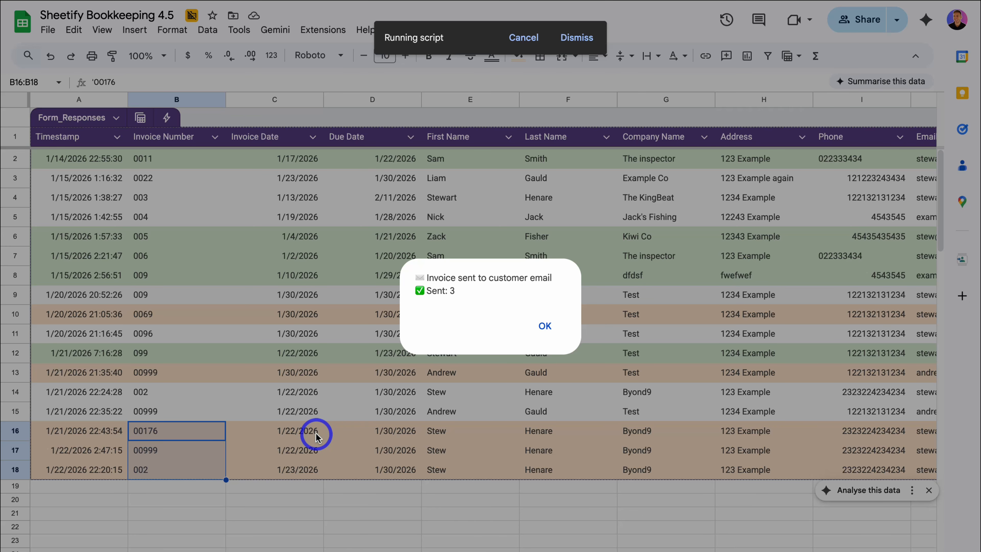
left_click(539, 327)
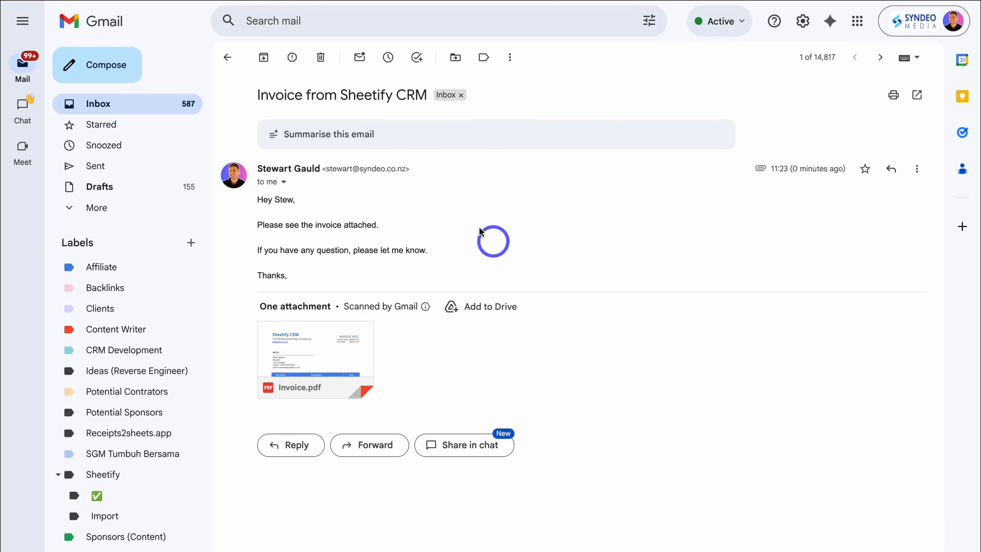
Step: Review the Invoice.pdf attachment of the "Invoice from Sheetify CRM" email in Gmail, then close the preview
mouse_move(325, 342)
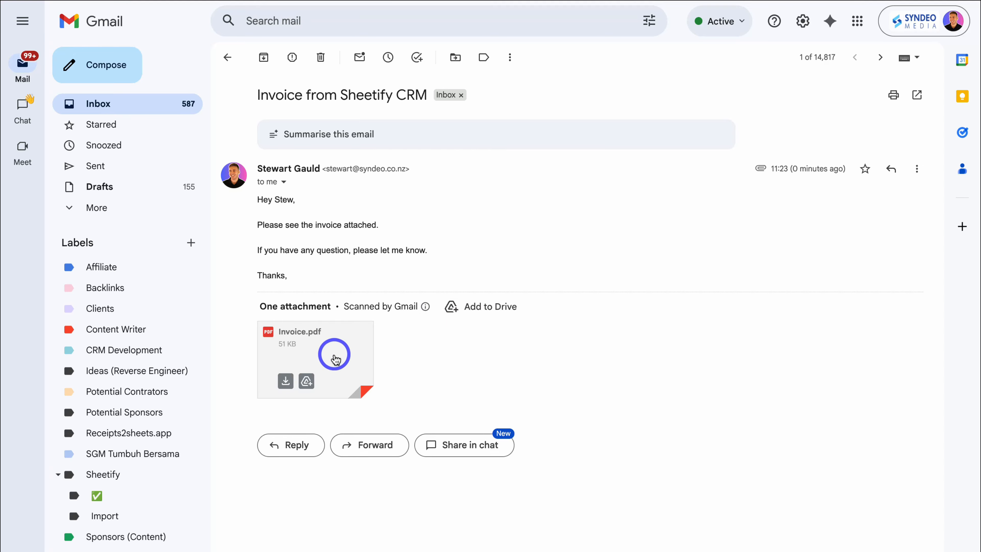
left_click(349, 360)
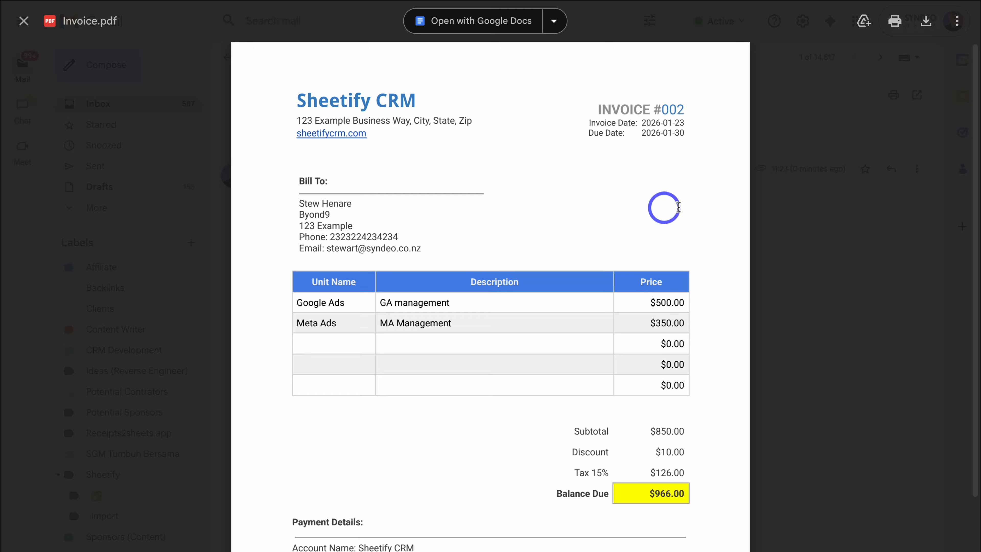
scroll(709, 230, "down", 3)
scroll(711, 228, "up", 3)
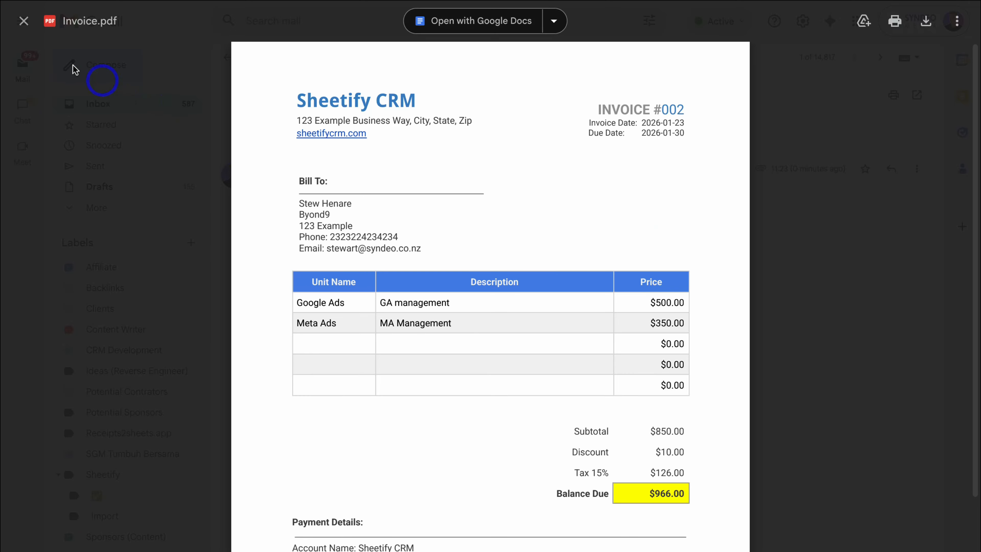
left_click(23, 21)
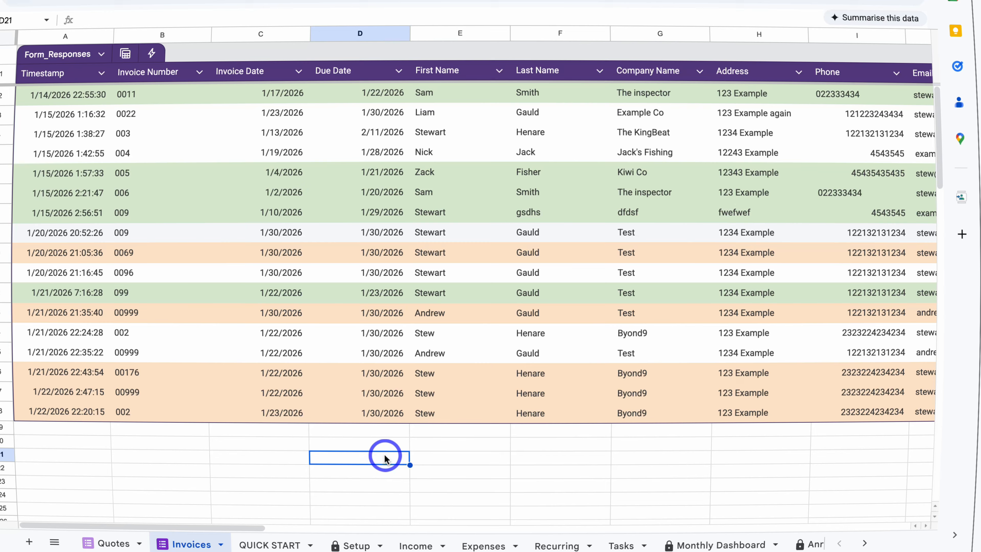
Step: Examine the subject and body templates for invoice and quote emails on the Setup sheet of the bookkeeping spreadsheet
left_click(361, 541)
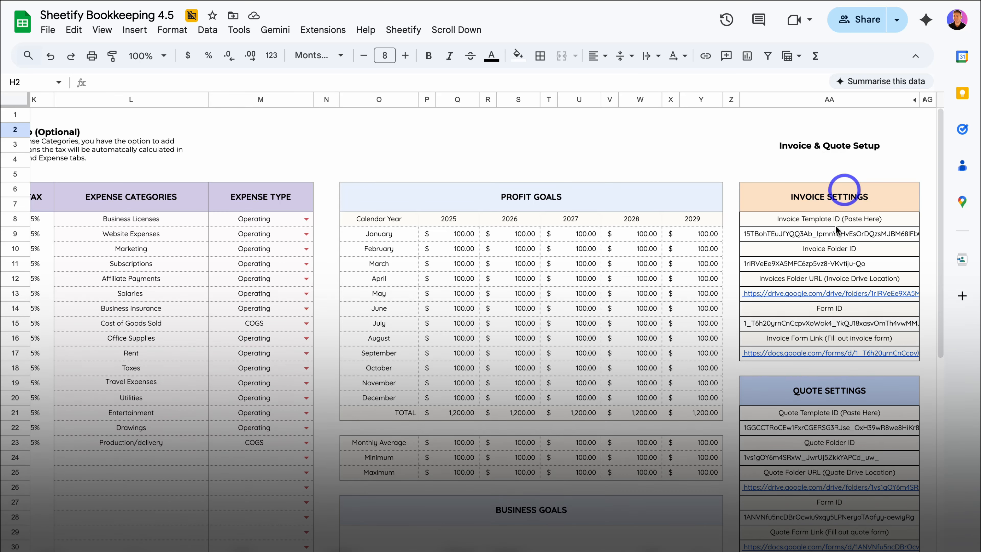
scroll(733, 270, "down", 10)
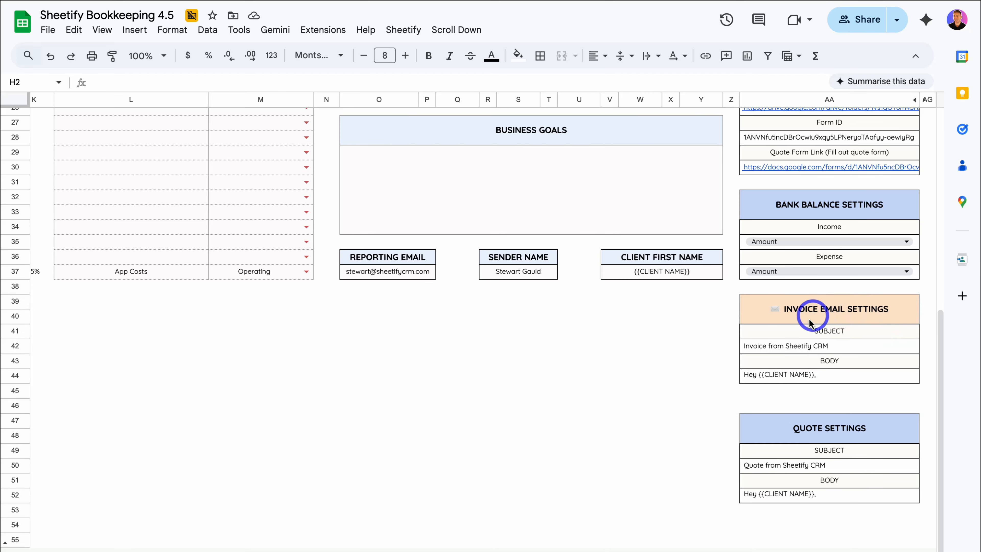
double_click(836, 347)
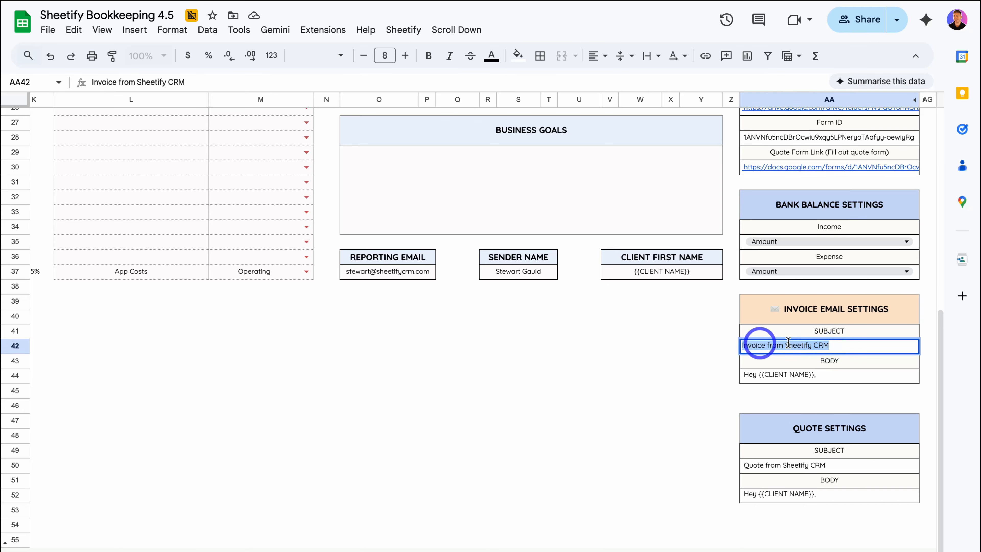
double_click(832, 375)
left_click(820, 409)
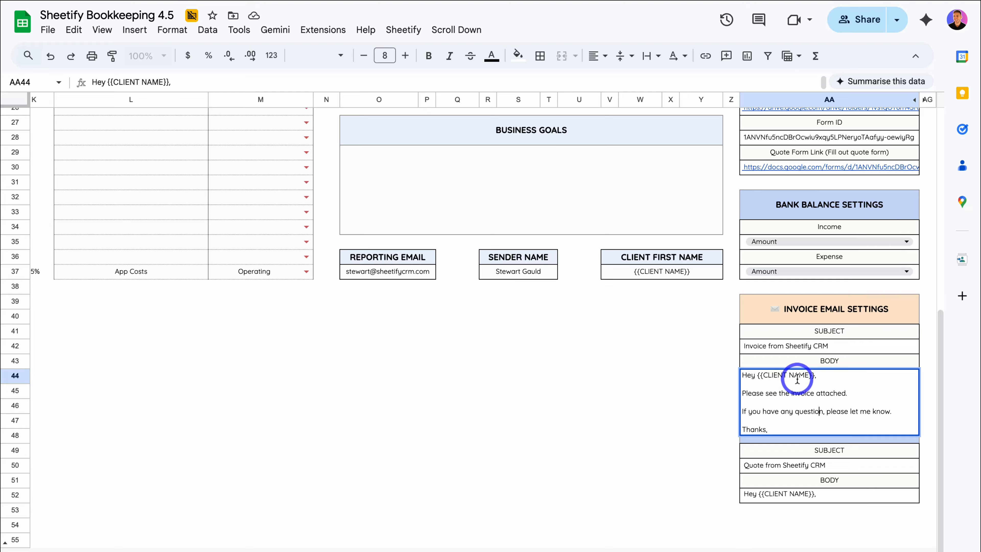
left_click(698, 422)
left_click(834, 467)
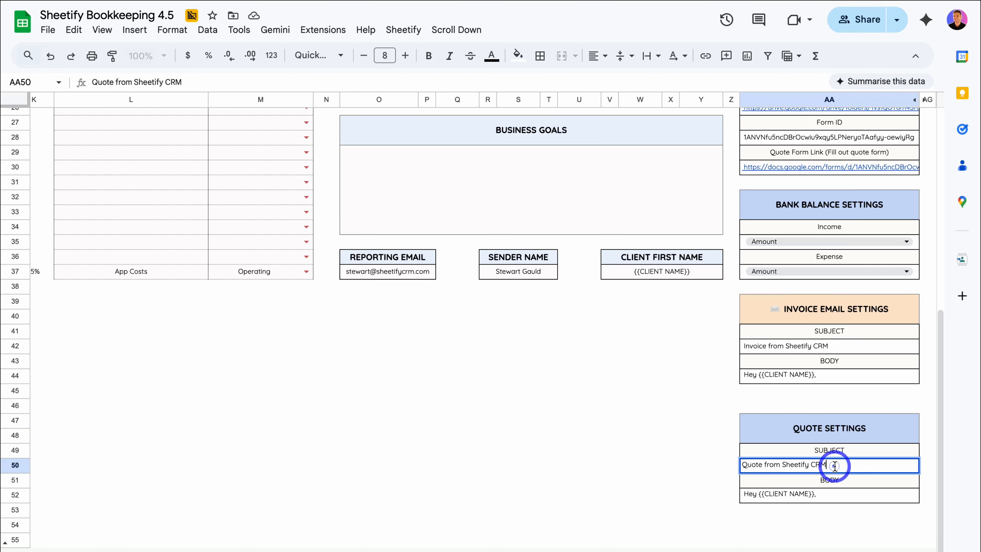
double_click(828, 491)
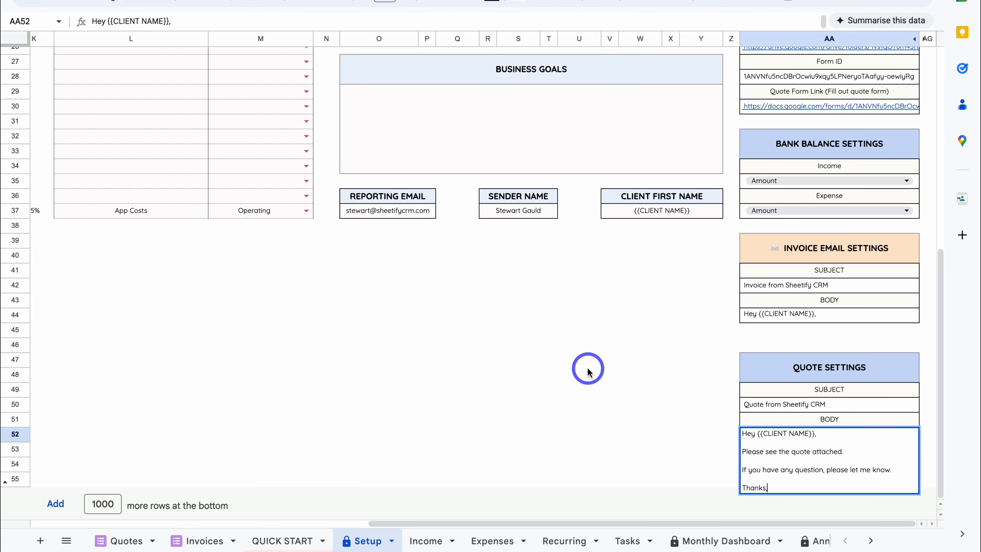
left_click(581, 373)
Step: Copy the invoice data from row 18 of the Invoices sheet to the Income sheet and check the new entry in row 8
left_click(198, 533)
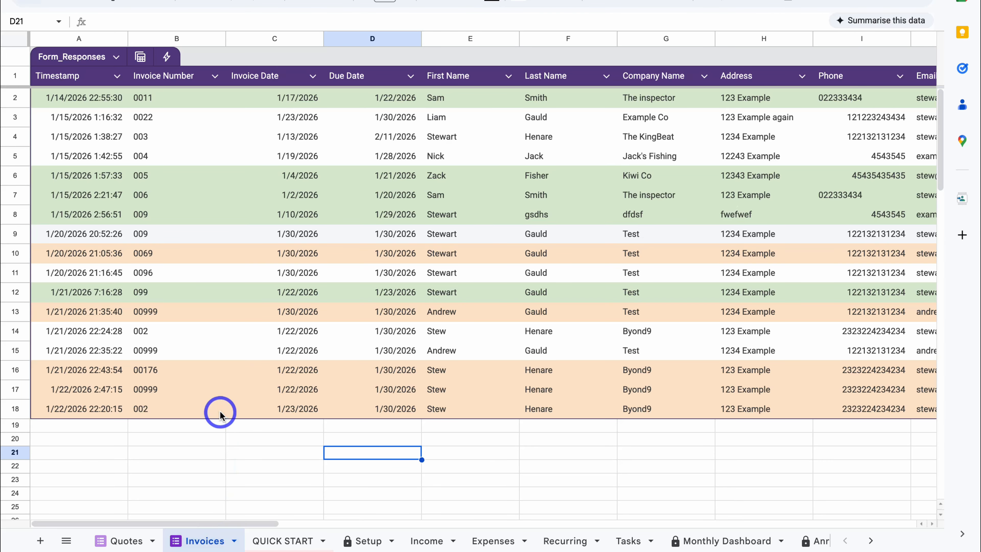
left_click(211, 406)
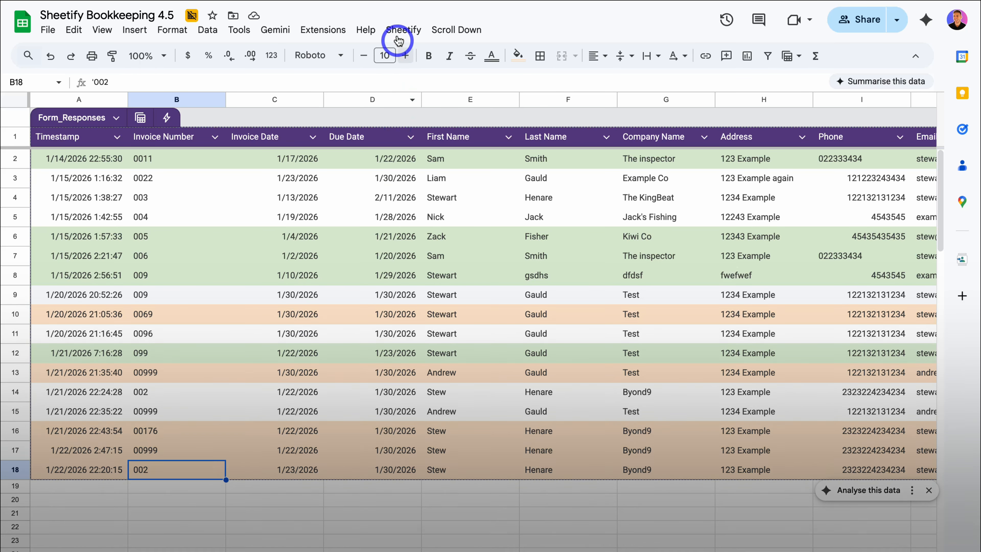
left_click(402, 30)
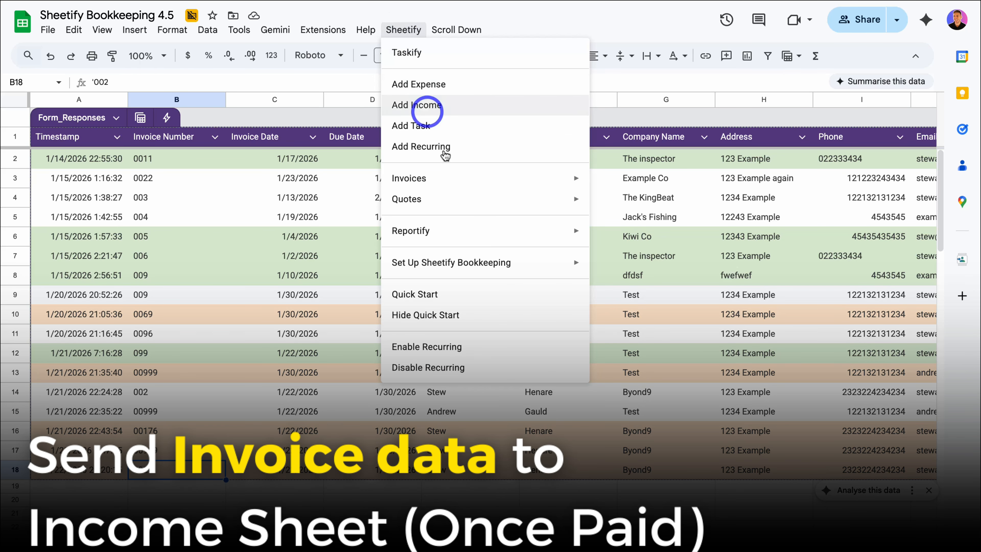
mouse_move(455, 179)
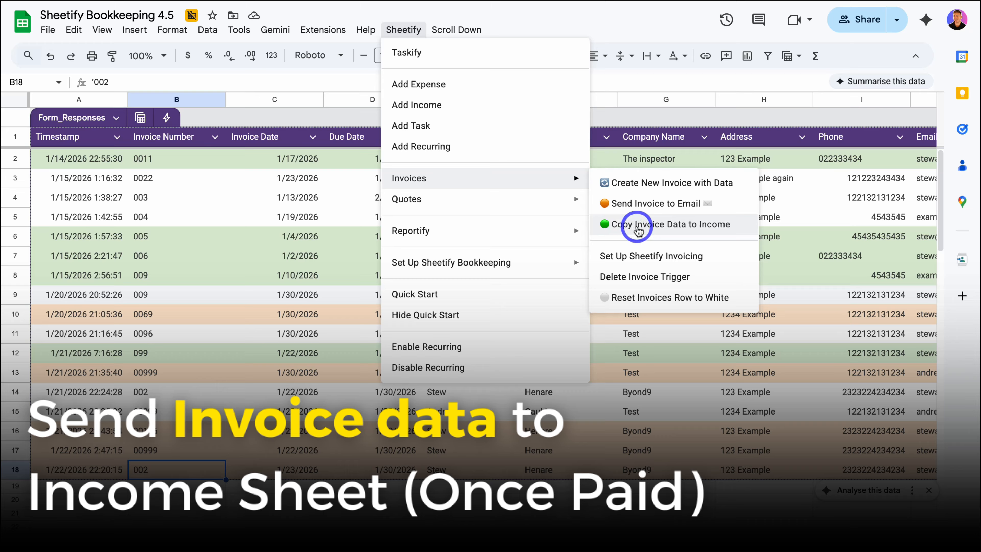
left_click(622, 228)
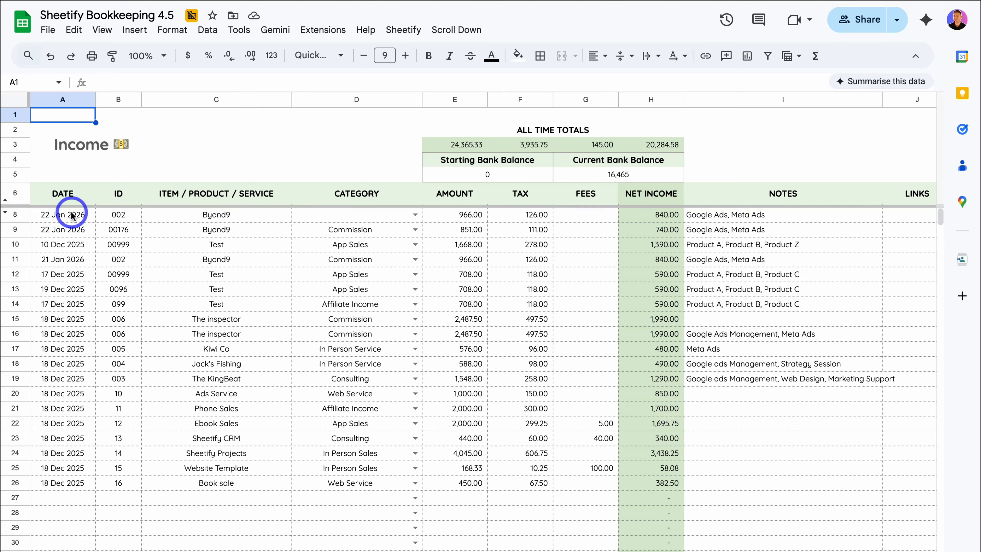
left_click(102, 217)
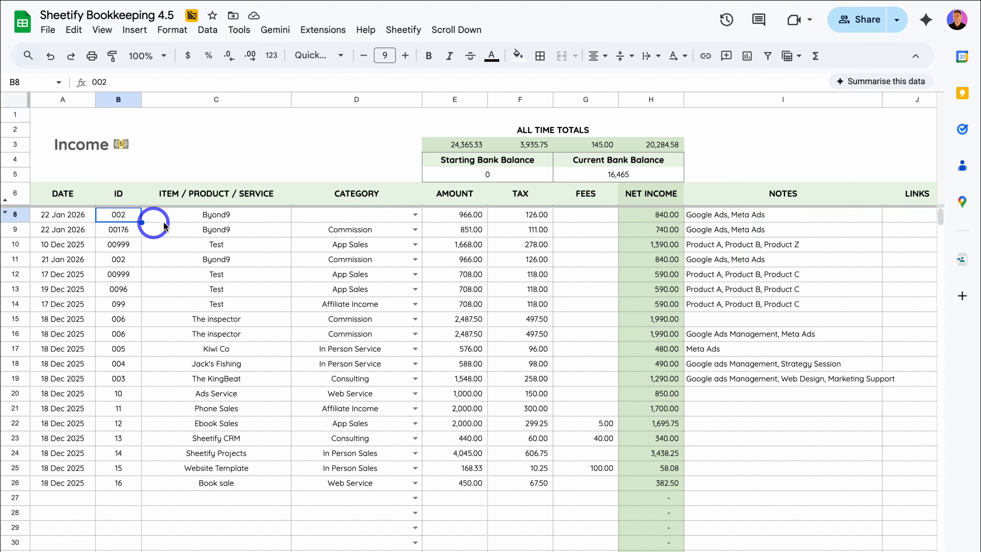
left_click(194, 218)
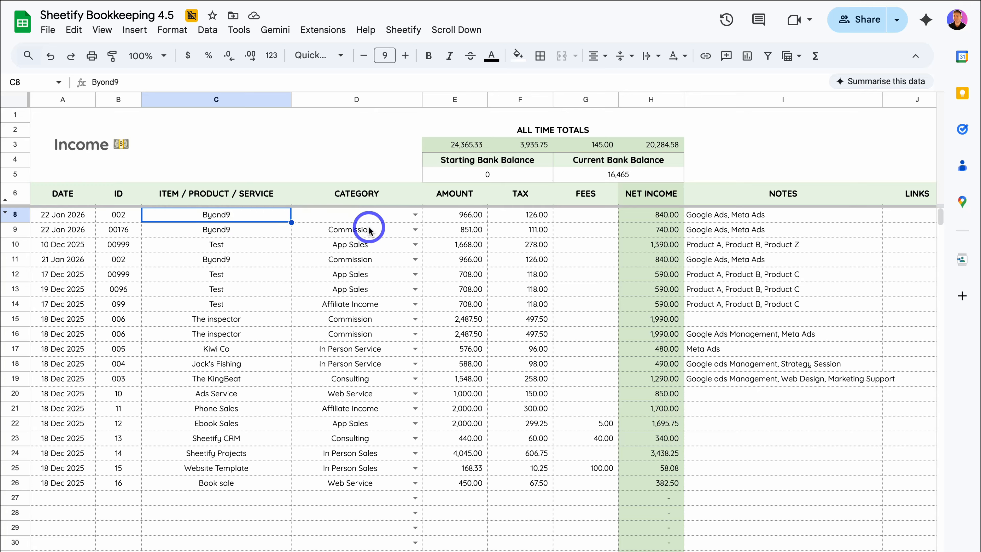
Step: Set the category of the new Income entry in row 8 to In Person Service and check its notes
left_click(415, 214)
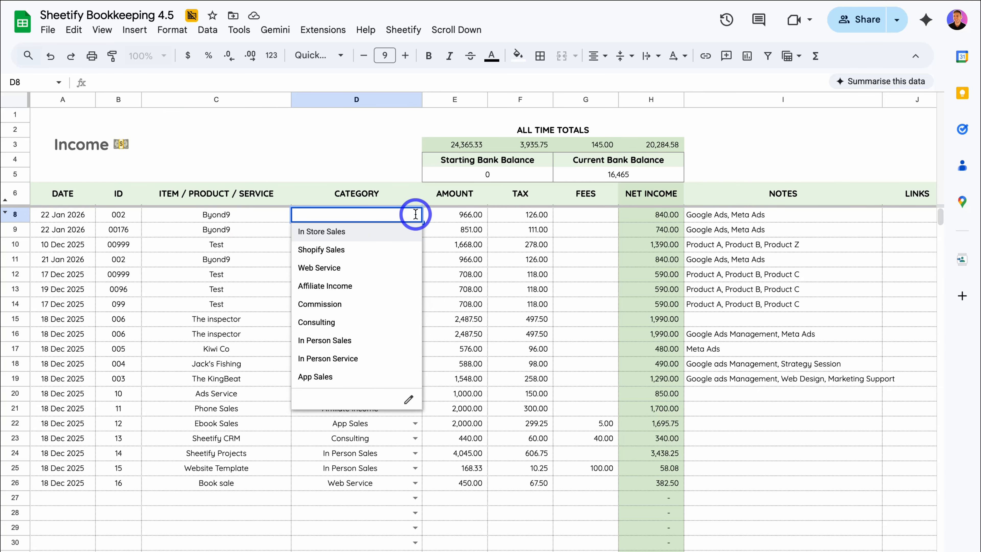
left_click(375, 358)
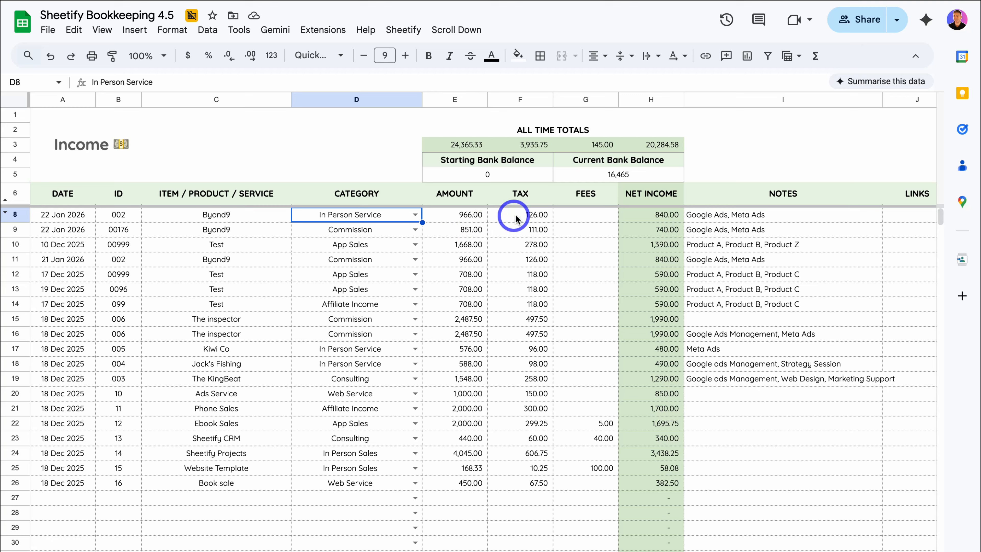
left_click(700, 215)
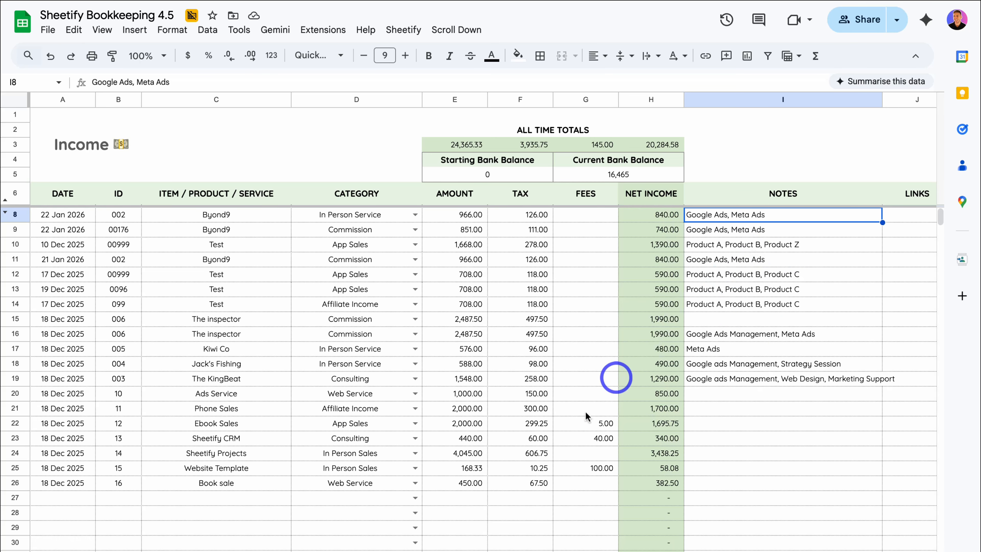
Step: Look through the report sheets, from the Monthly and Annual Dashboards to Sales Tax, Balance Sheet and P&L Statement
scroll(635, 537, "right", 3)
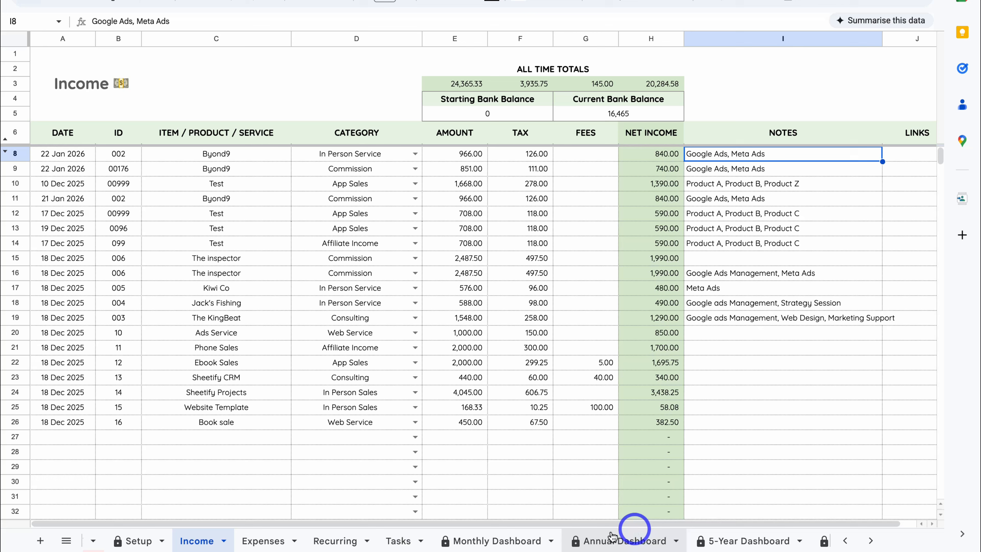
left_click(504, 540)
left_click(579, 541)
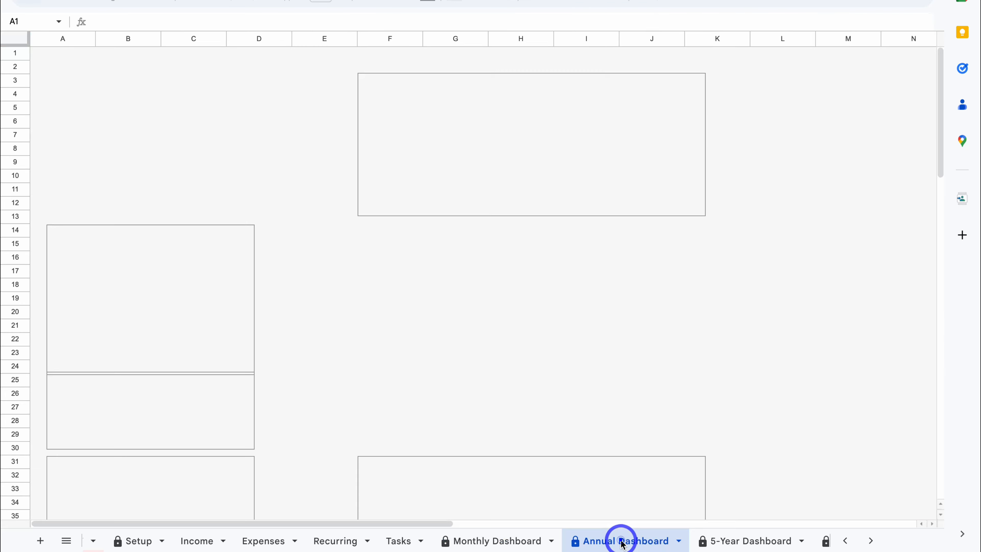
left_click(586, 541)
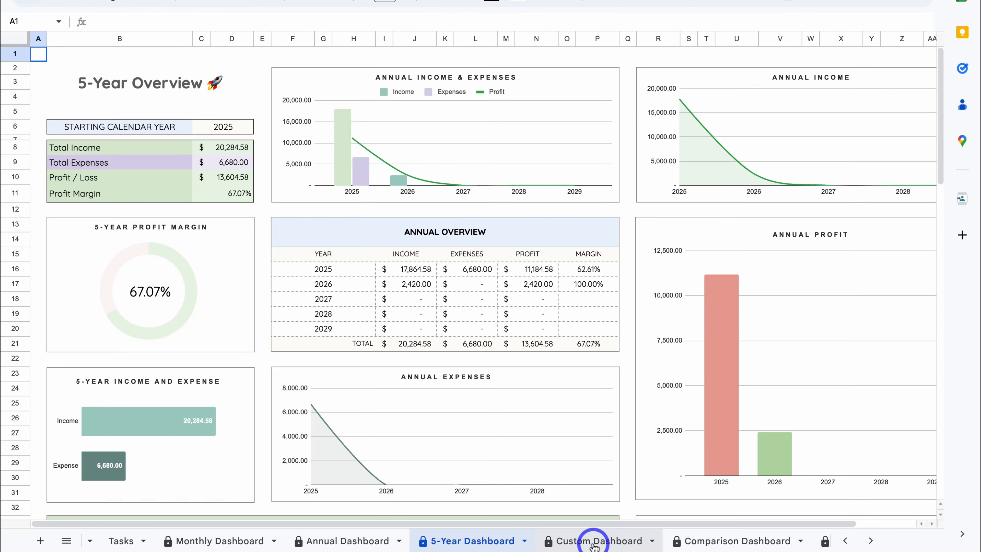
left_click(594, 541)
left_click(593, 543)
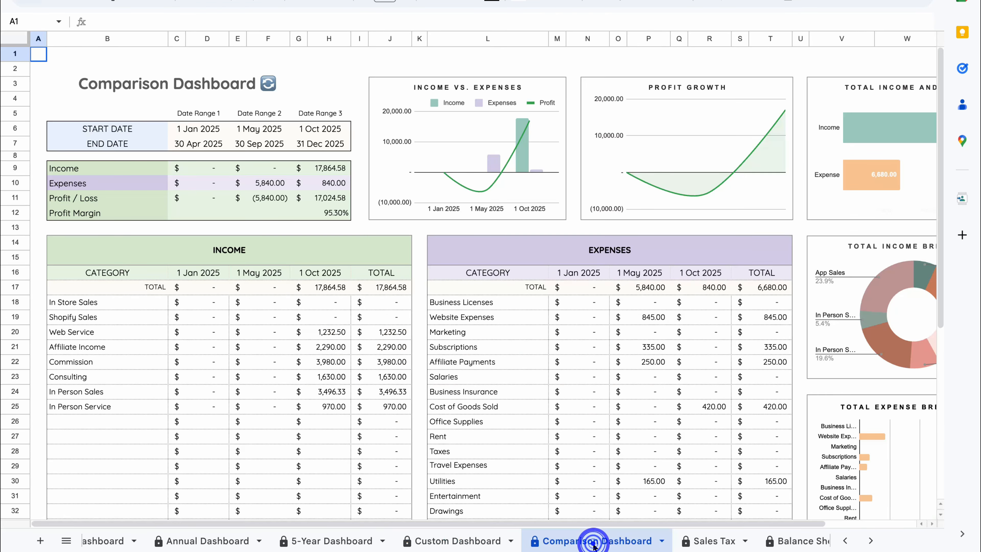
left_click(571, 542)
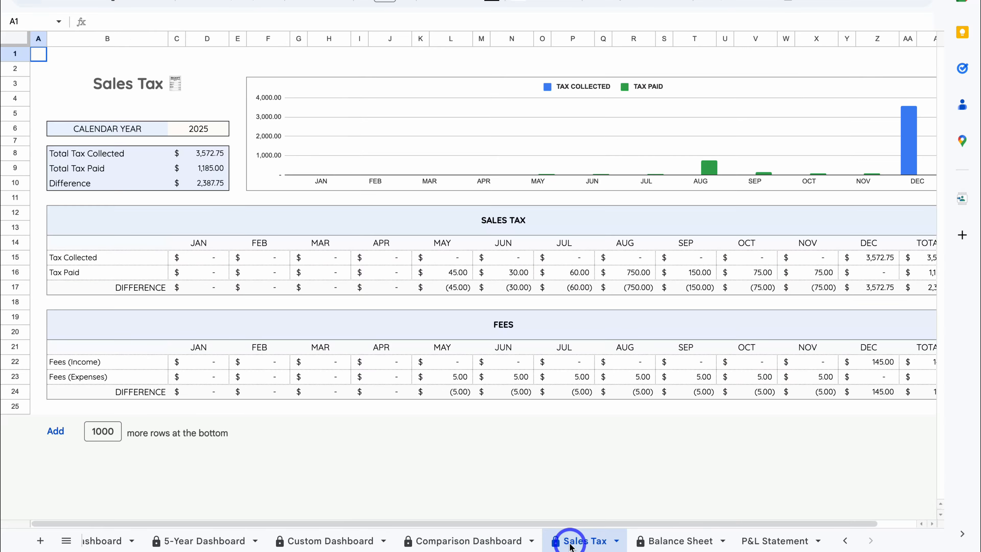
left_click(667, 541)
left_click(771, 541)
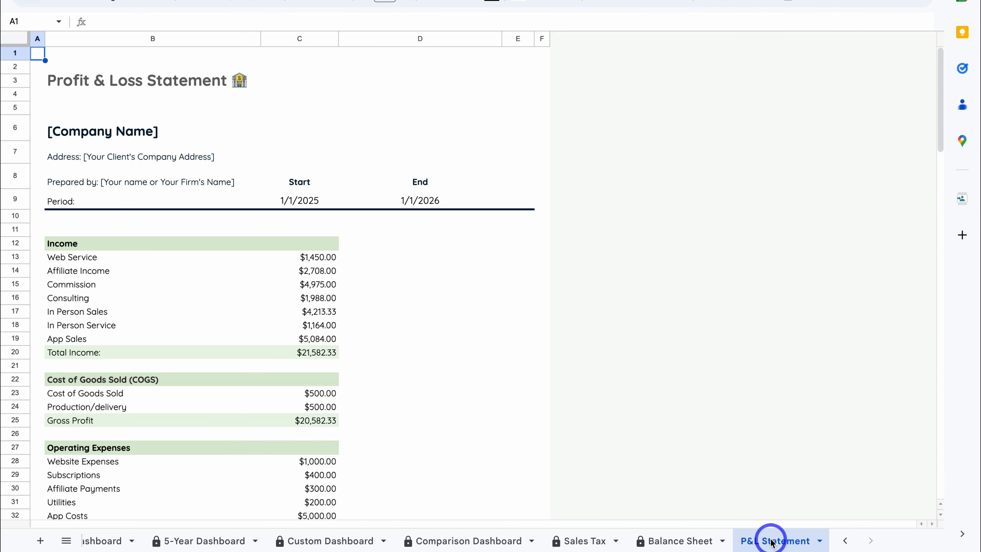
left_click(402, 0)
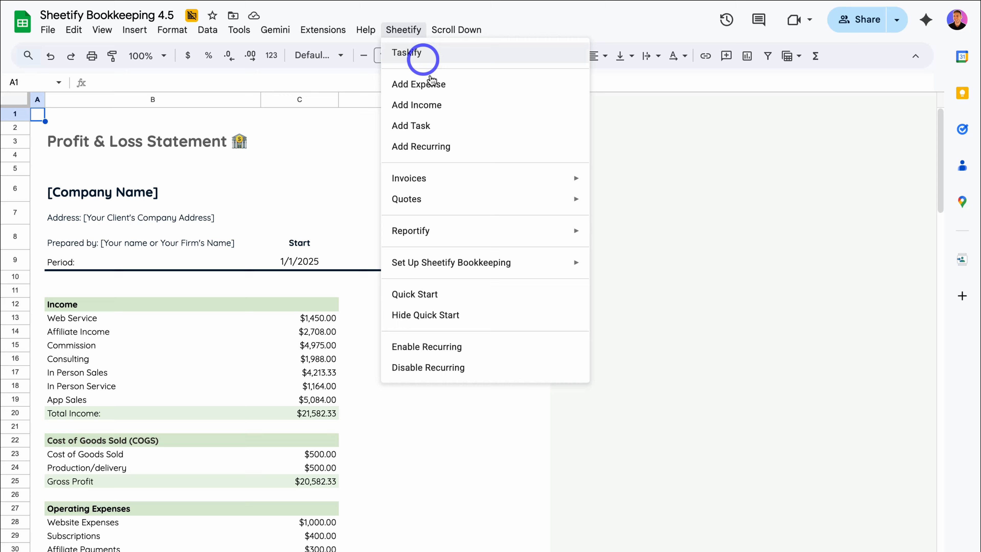
mouse_move(475, 196)
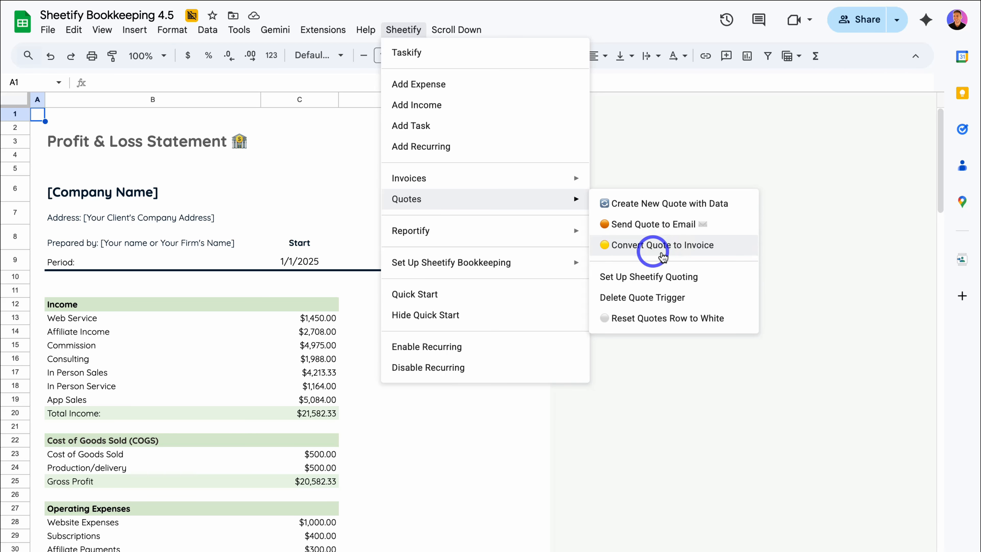
mouse_move(535, 184)
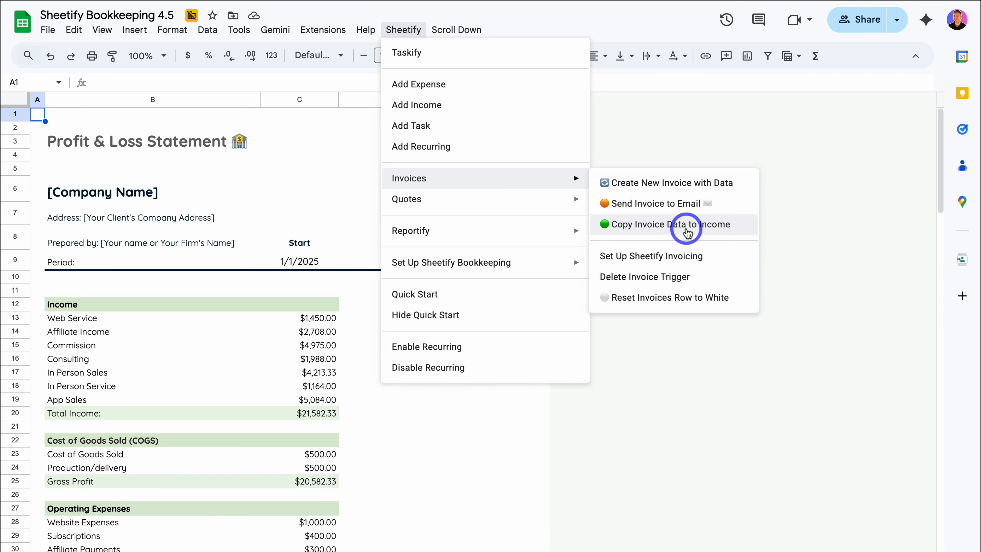
left_click(662, 348)
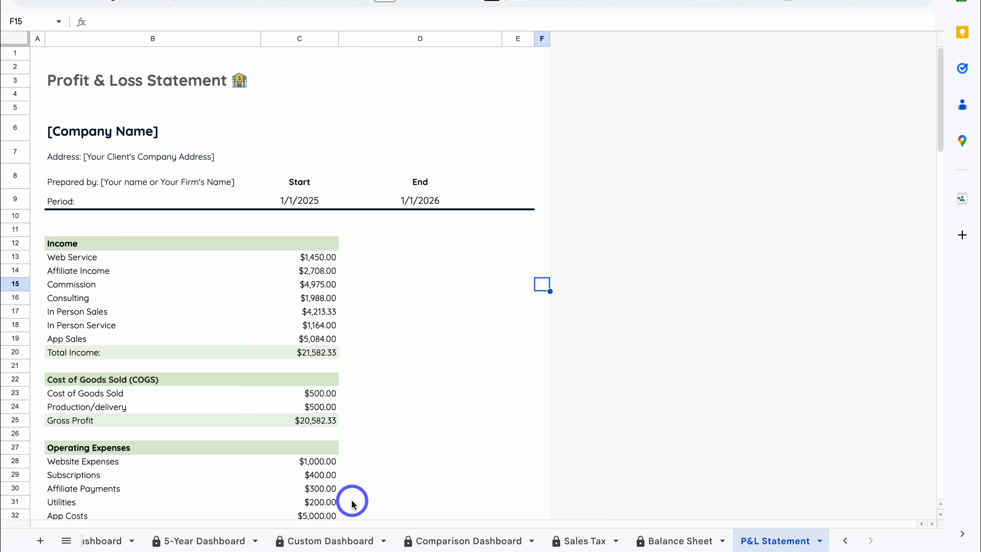
Step: Reset rows 16 and 17 of the Invoices sheet to white with the Reset Invoices Row to White command
scroll(318, 541, "up", 5)
left_click(203, 541)
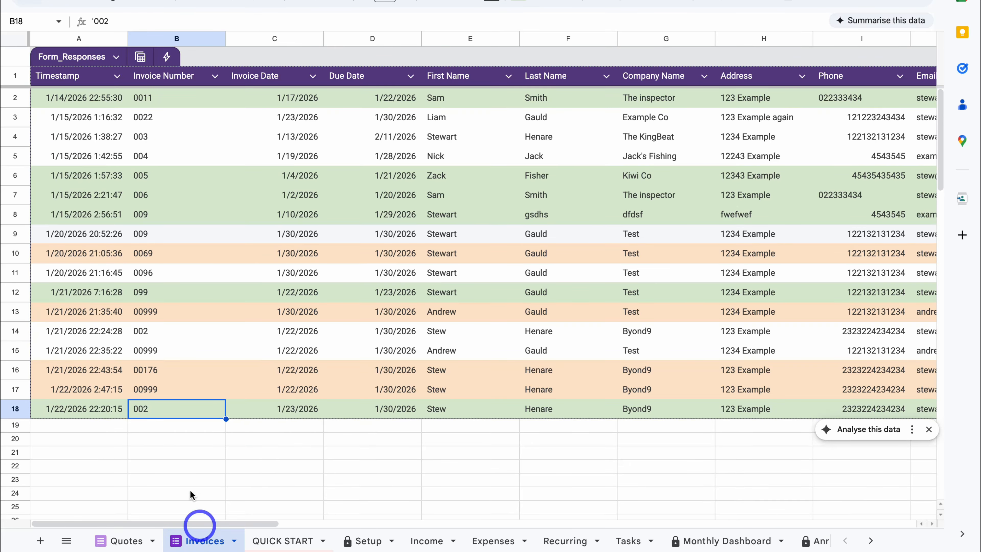
left_click_drag(166, 369, 164, 395)
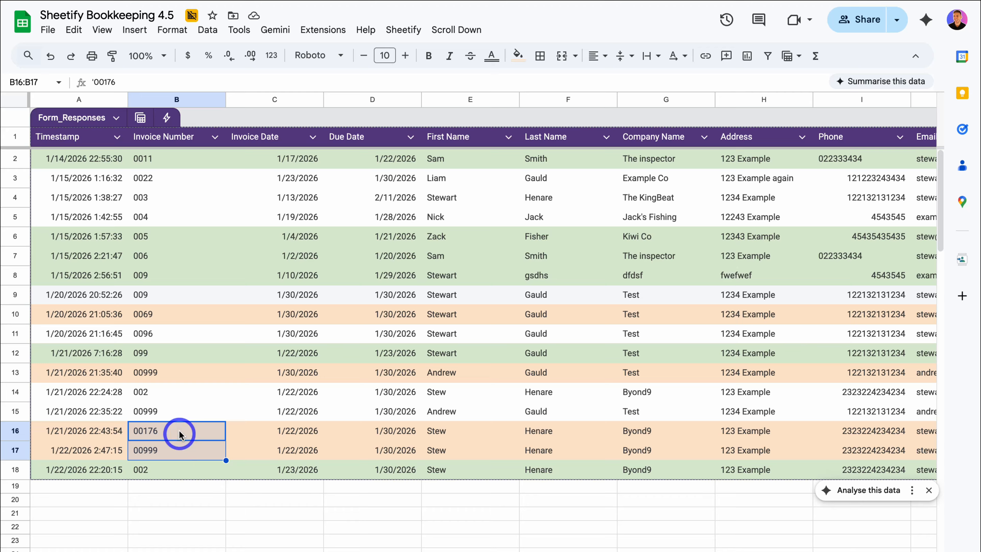
left_click(398, 30)
mouse_move(478, 180)
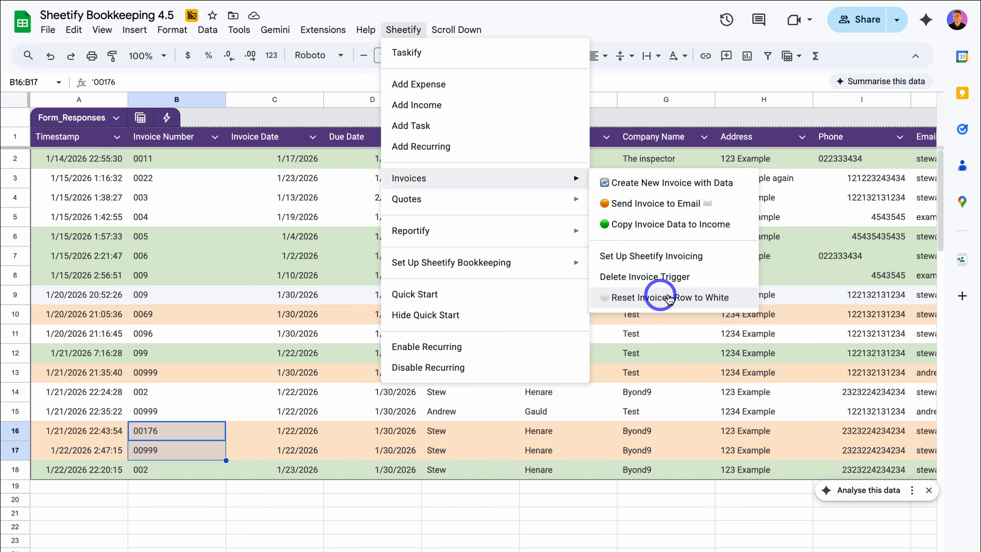
left_click(669, 299)
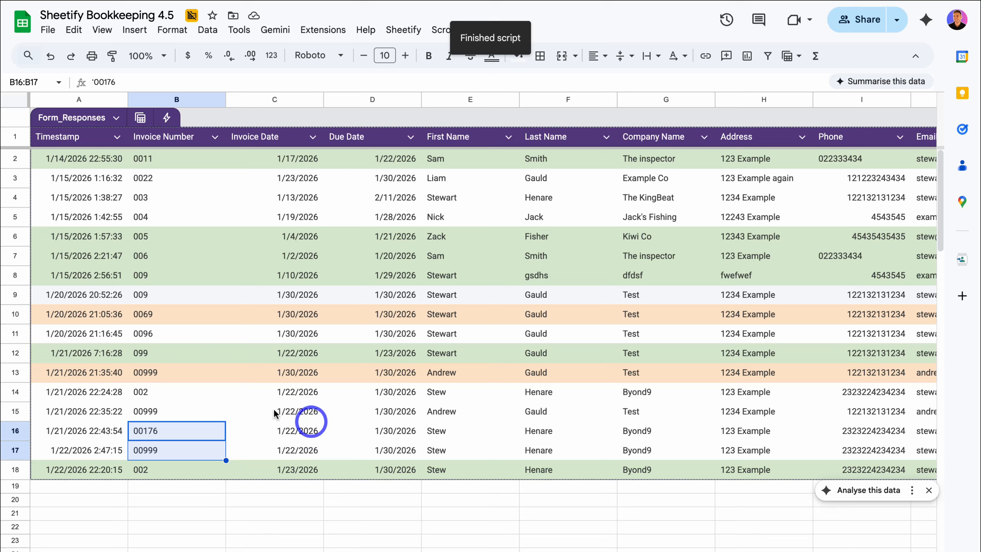